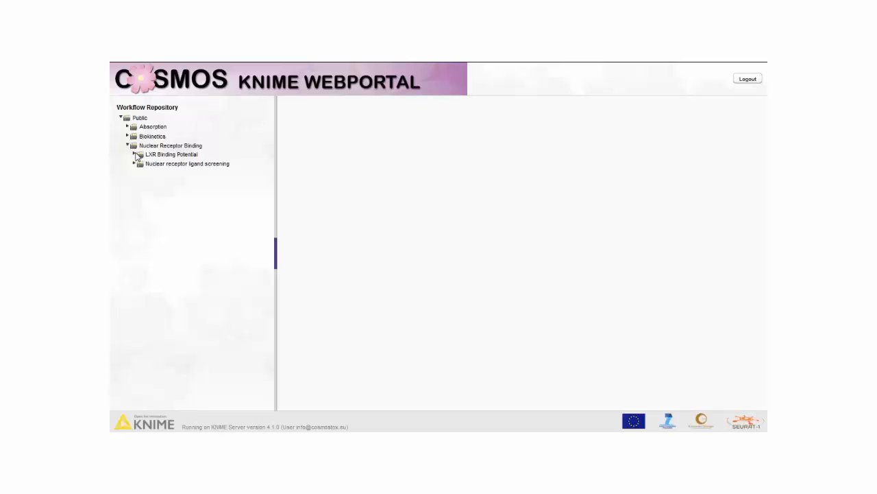
- Start the Predict_LXR_BP_PLS_PaDEL workflow from the LXR Binding Potential folder with Draw molecule as the input type
{"action": "left_click", "coordinate": [135, 156]}
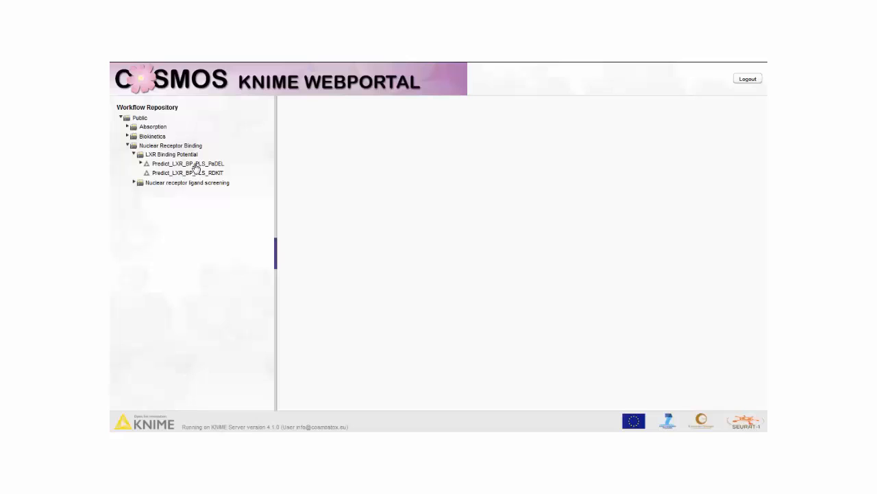
{"action": "left_click", "coordinate": [197, 165]}
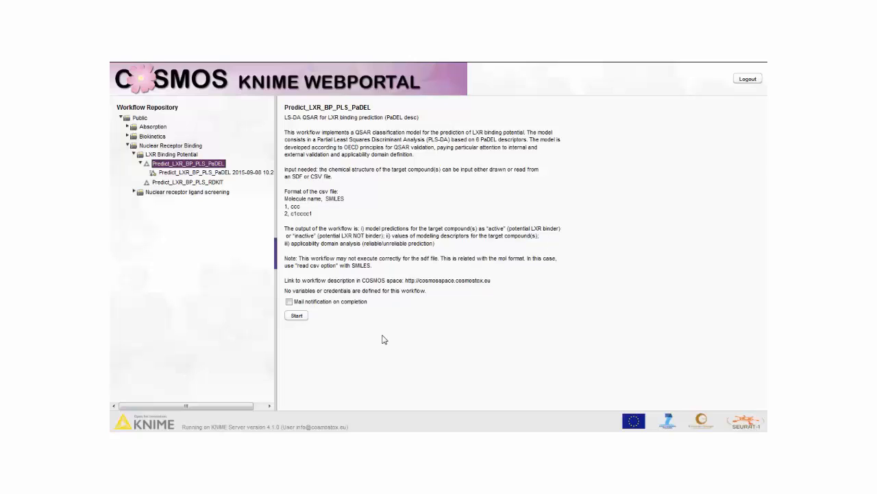
{"action": "left_click", "coordinate": [297, 316]}
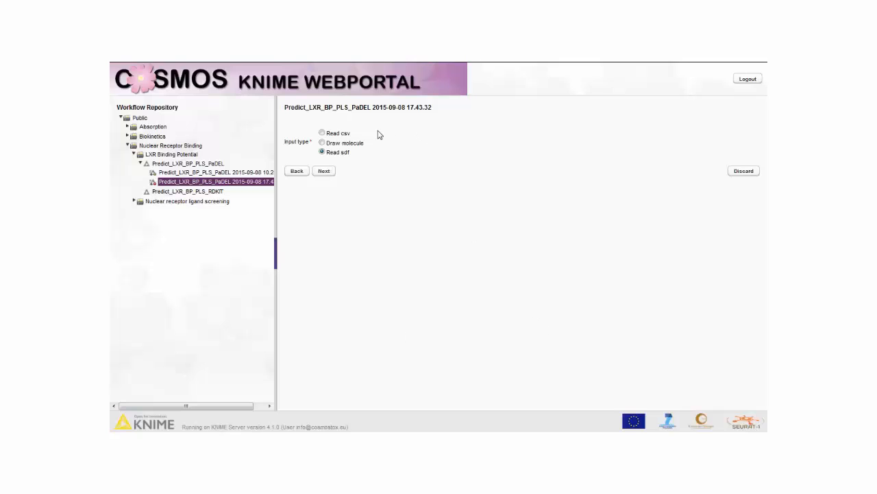
{"action": "left_click", "coordinate": [322, 143]}
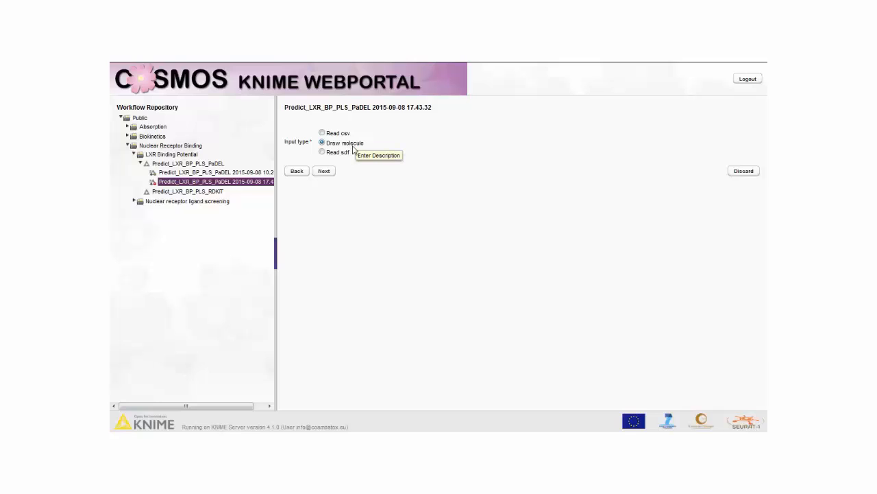
{"action": "left_click", "coordinate": [326, 172]}
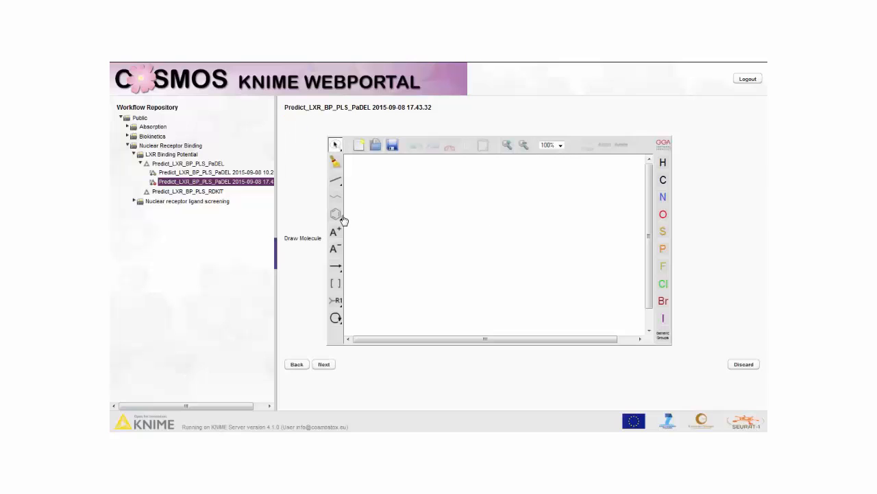
- Draw a biphenyl skeleton of two benzene rings linked by a single bond
{"action": "left_click", "coordinate": [336, 214]}
{"action": "left_click", "coordinate": [468, 251]}
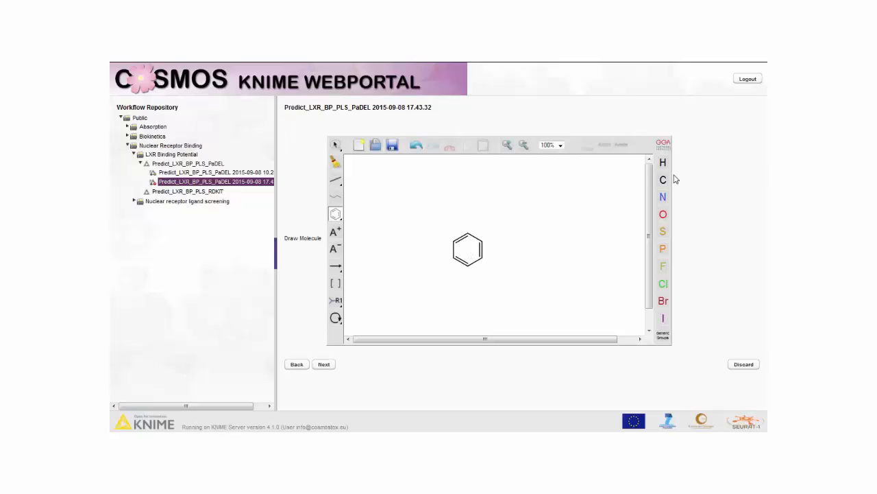
{"action": "left_click", "coordinate": [337, 180]}
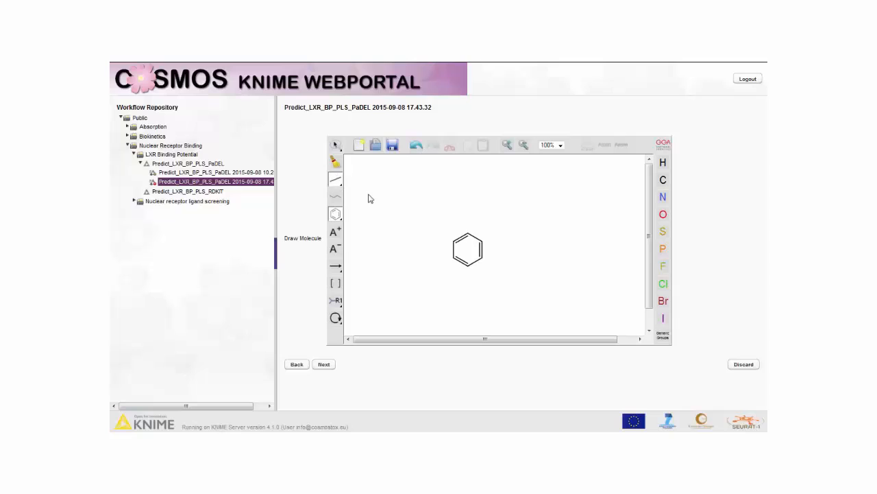
{"action": "left_click", "coordinate": [484, 241]}
{"action": "left_click", "coordinate": [335, 214]}
{"action": "left_click", "coordinate": [502, 234]}
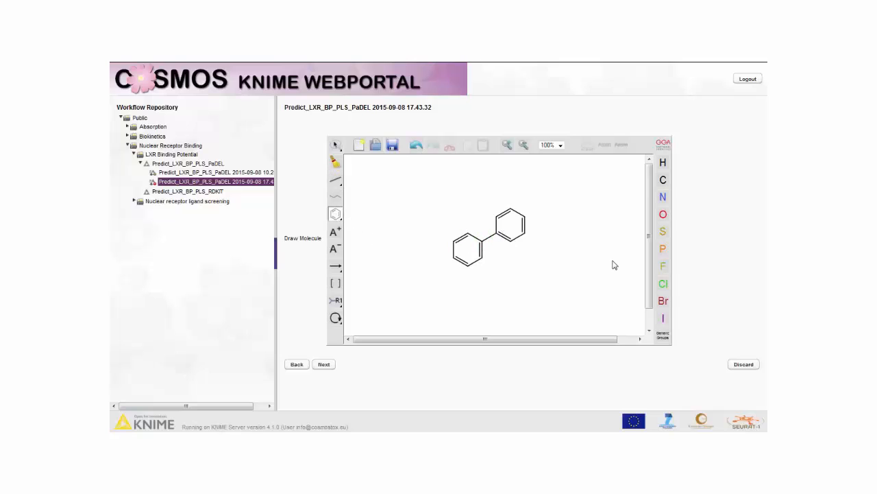
- Add a methyl group to each ring, at the meta position of the upper one and the ortho position of the lower one
{"action": "left_click", "coordinate": [335, 180]}
{"action": "left_click", "coordinate": [525, 235]}
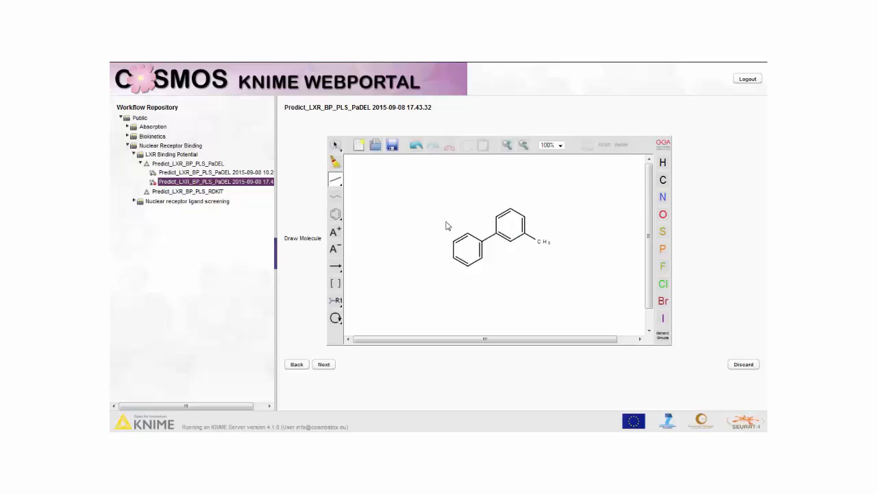
{"action": "left_click", "coordinate": [484, 260]}
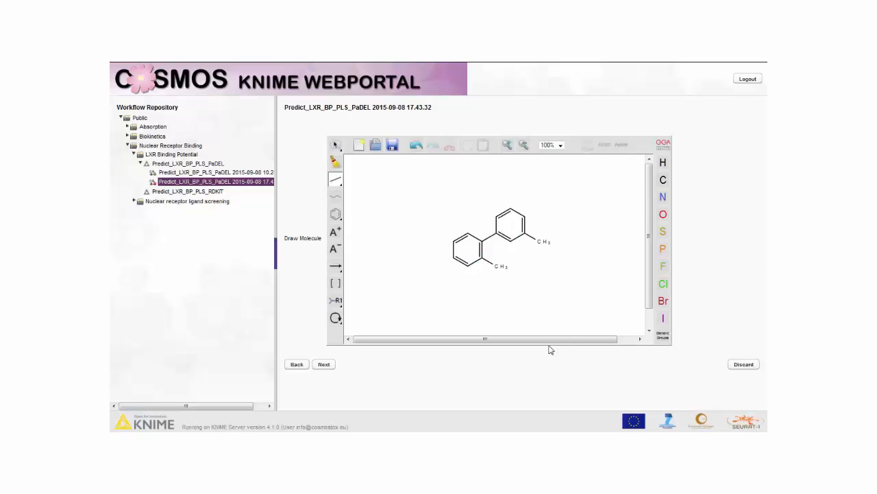
- Run the LXR prediction on the drawn molecule and review its PaDEL descriptors and applicability domain in the report
{"action": "left_click", "coordinate": [325, 365]}
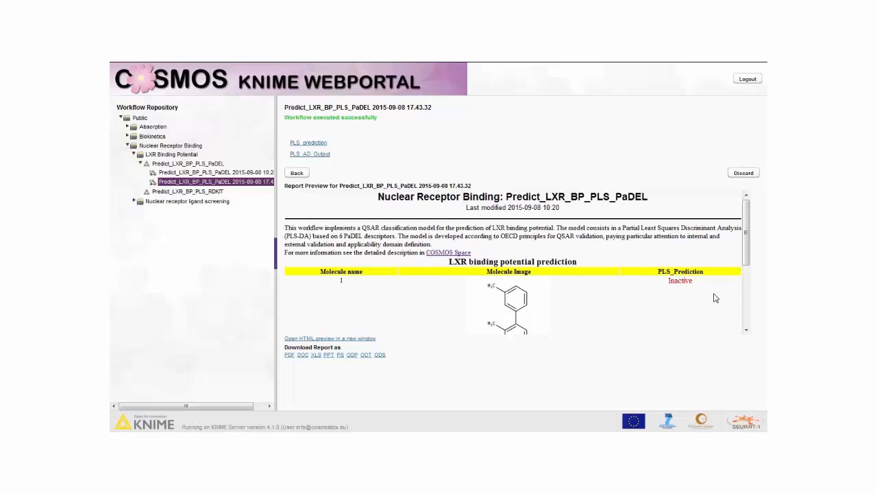
{"action": "left_click_drag", "start_coordinate": [747, 263], "coordinate": [747, 316]}
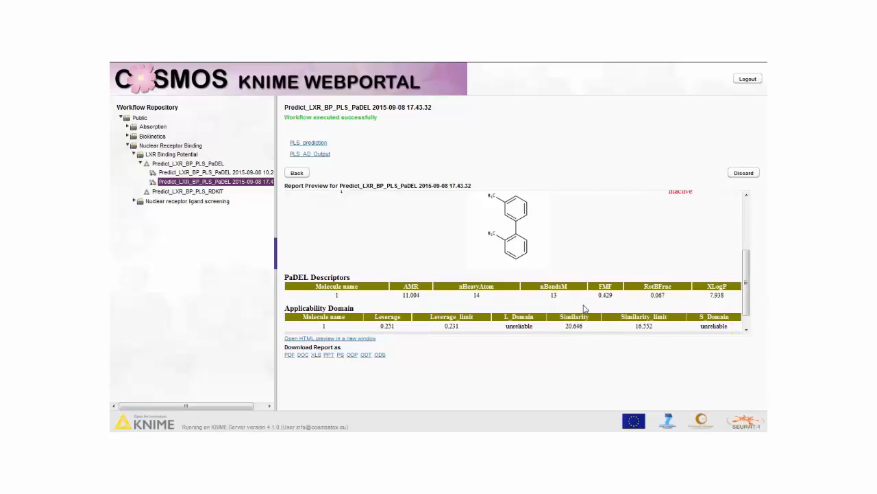
{"action": "left_click_drag", "start_coordinate": [745, 294], "coordinate": [745, 307]}
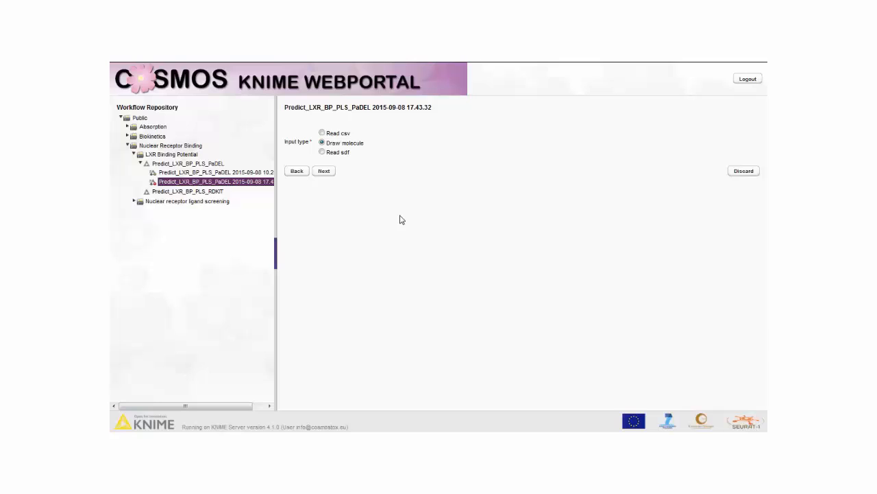
- Switch the input type to Read csv and upload LXRbinding_csv_test.csv from the COSMOS Video Tutorials subfolders
{"action": "left_click", "coordinate": [322, 132]}
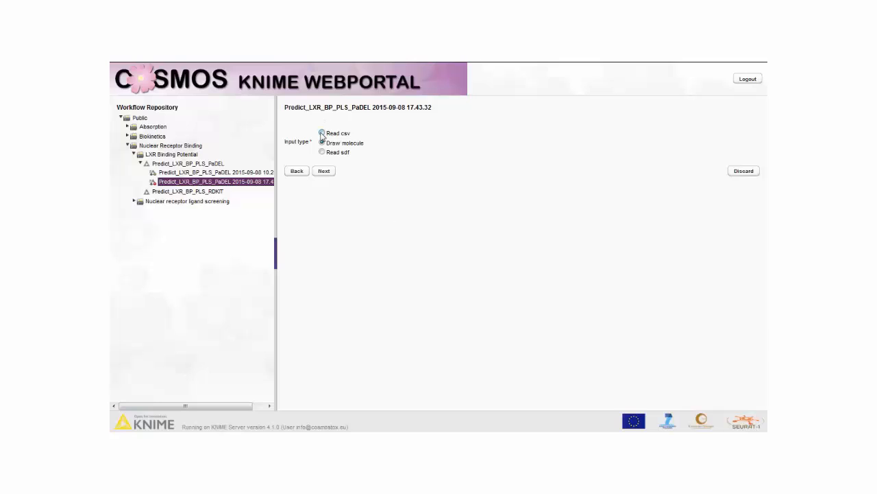
{"action": "left_click", "coordinate": [324, 171]}
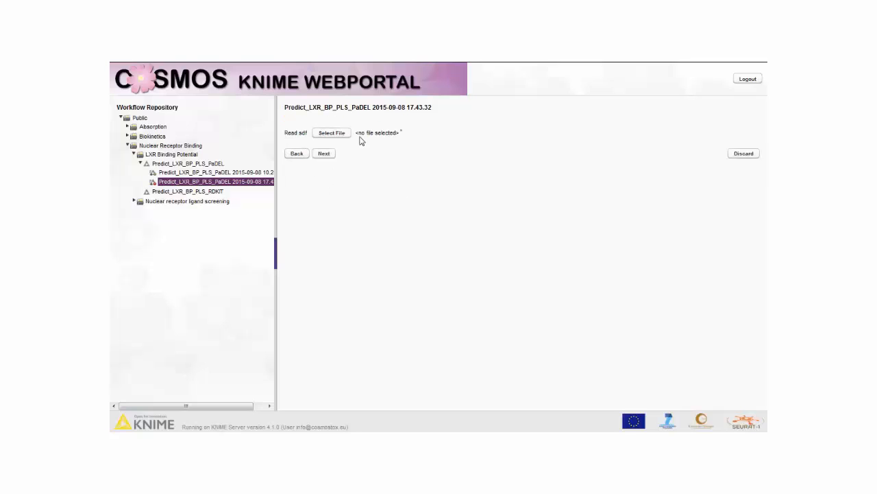
{"action": "left_click", "coordinate": [332, 133]}
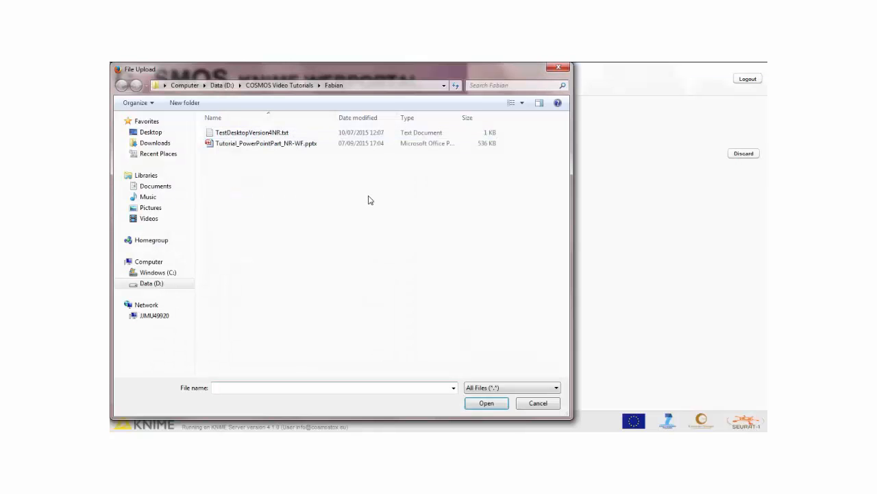
{"action": "left_click", "coordinate": [280, 87]}
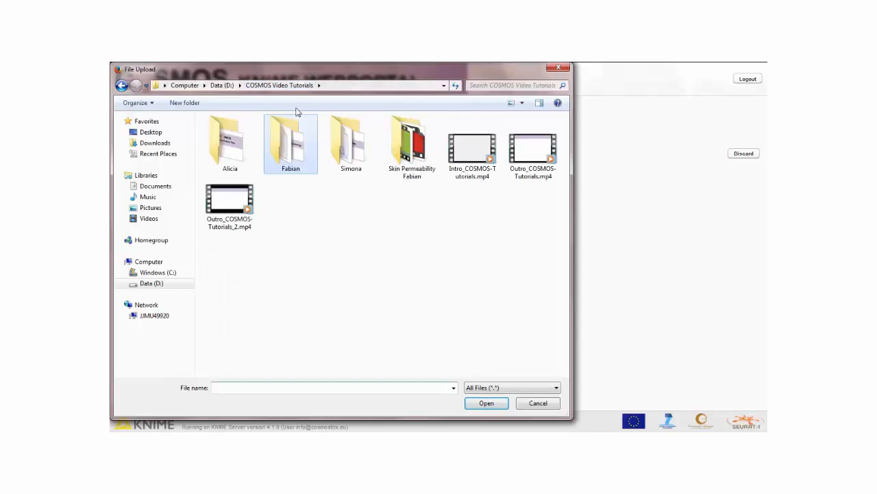
{"action": "double_click", "coordinate": [353, 159]}
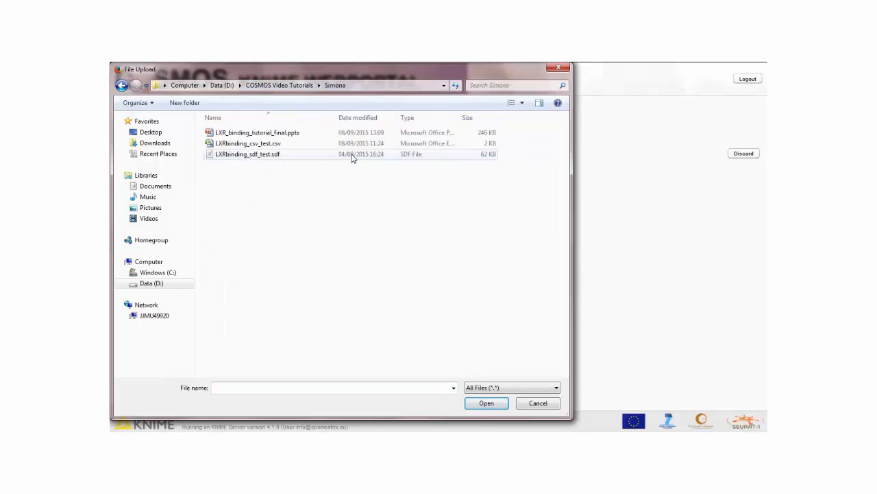
{"action": "left_click", "coordinate": [233, 144]}
{"action": "left_click", "coordinate": [481, 405]}
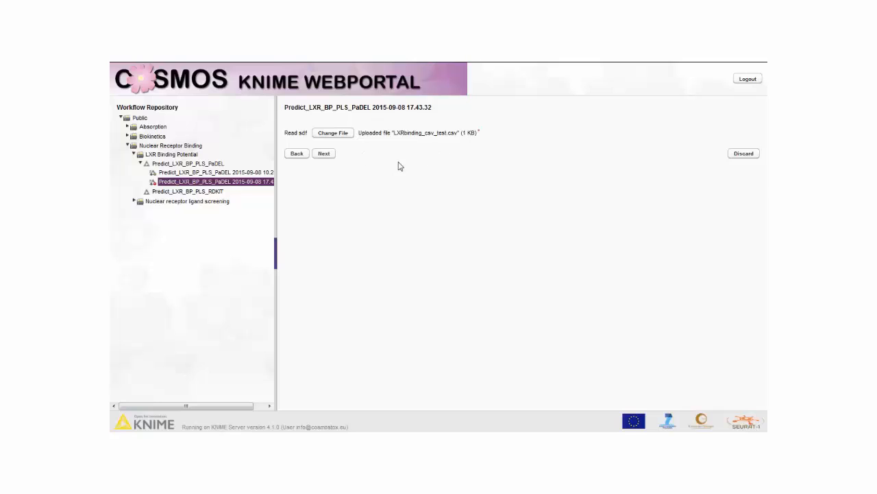
- Run the LXR prediction on the uploaded csv file and look through the whole report
{"action": "left_click", "coordinate": [324, 154]}
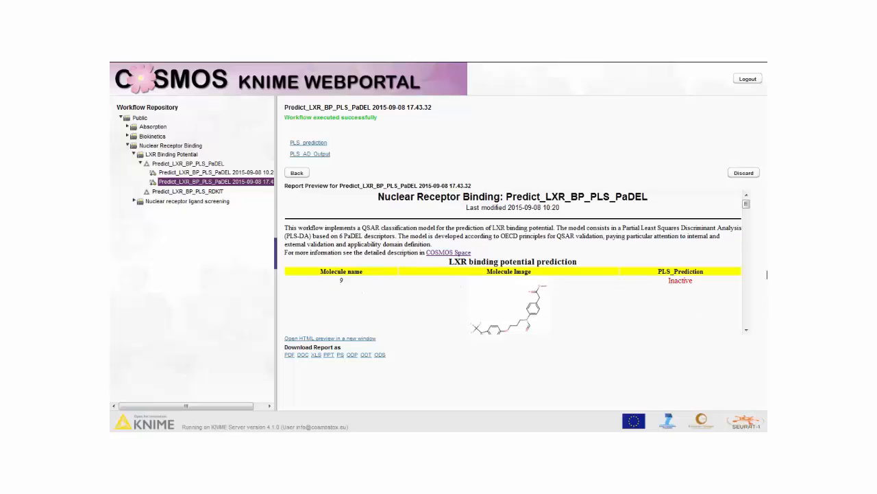
{"action": "left_click_drag", "start_coordinate": [747, 207], "coordinate": [747, 320]}
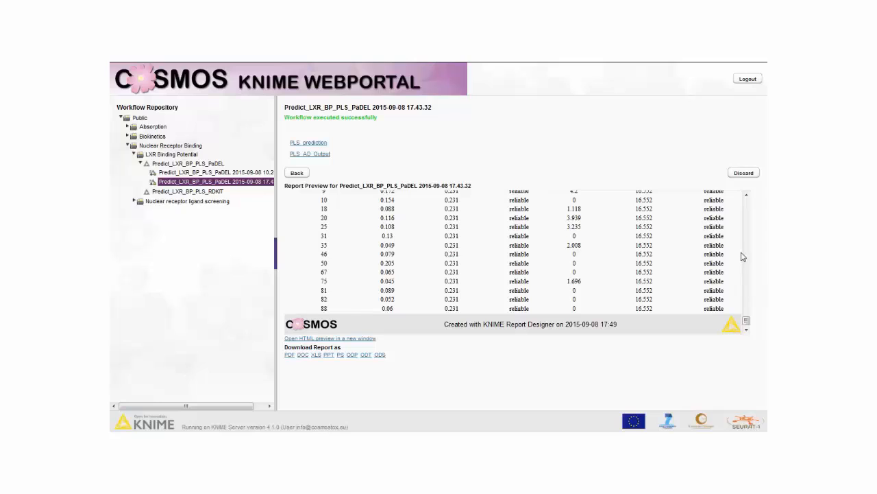
{"action": "left_click_drag", "start_coordinate": [747, 321], "coordinate": [745, 205]}
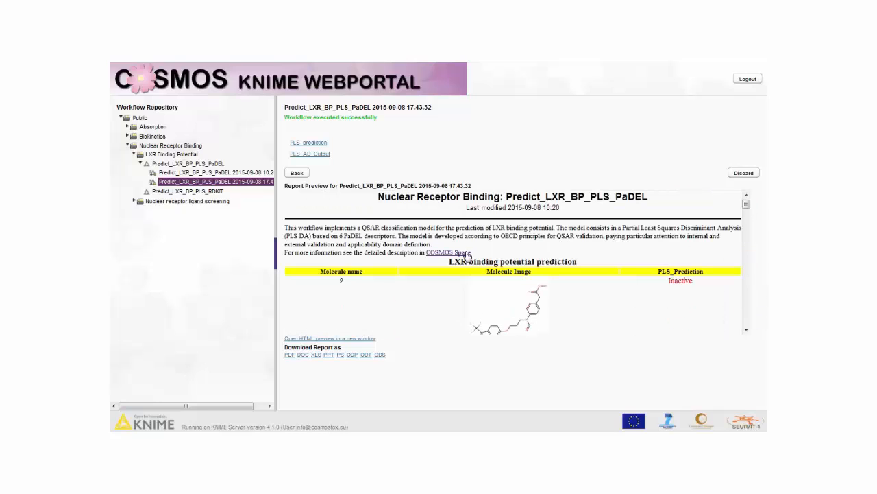
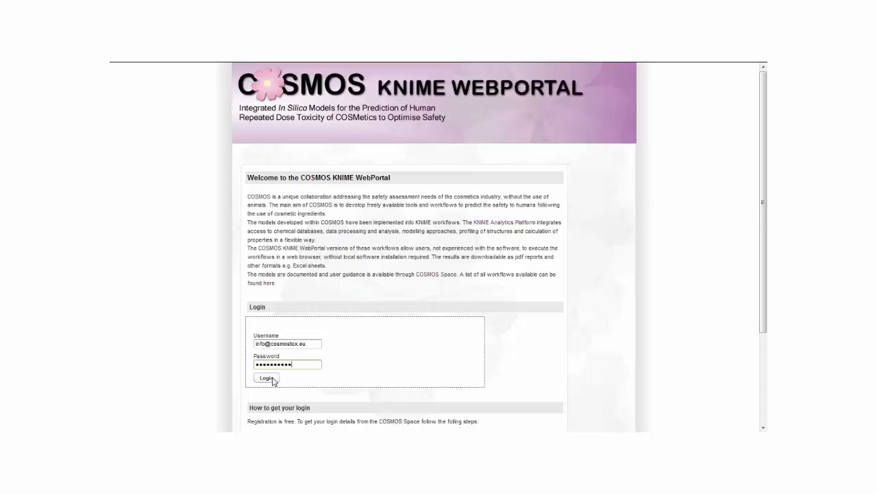
- Log in to the WebPortal and open the NRbdg+HepSteat_17032015_TM workflow in the Nuclear receptor ligand screening folder
{"action": "left_click", "coordinate": [272, 377]}
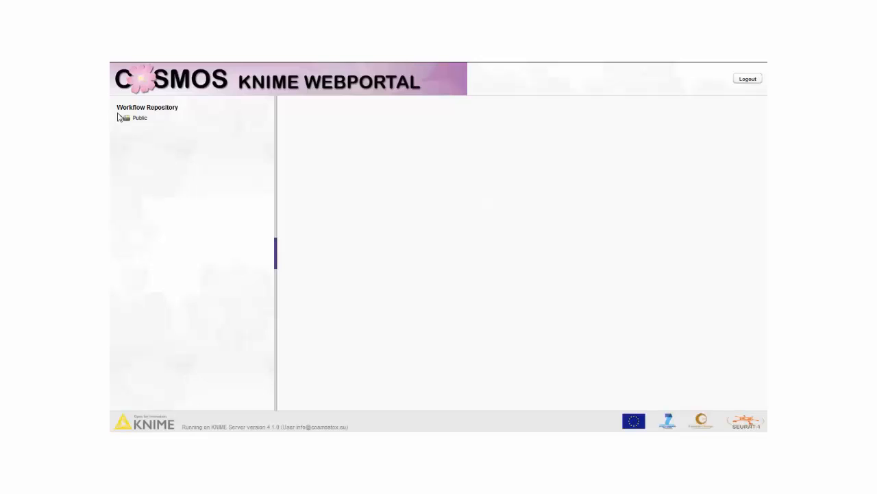
{"action": "left_click", "coordinate": [122, 118]}
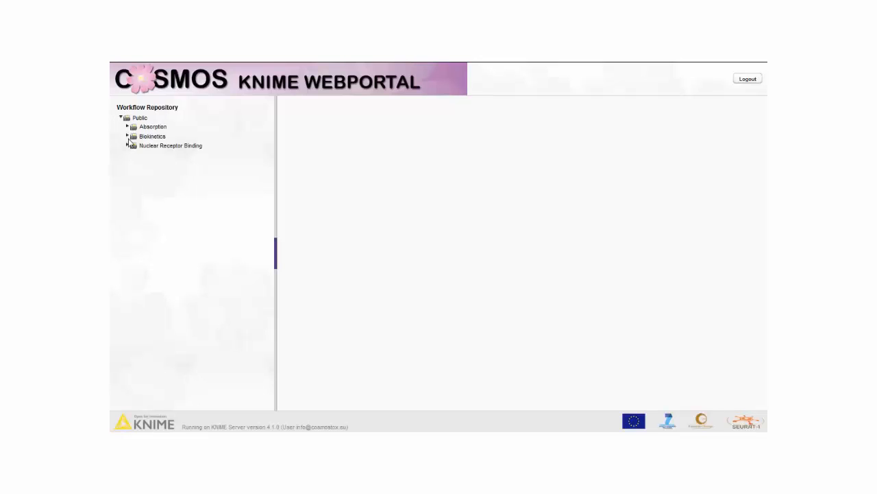
{"action": "left_click", "coordinate": [126, 145]}
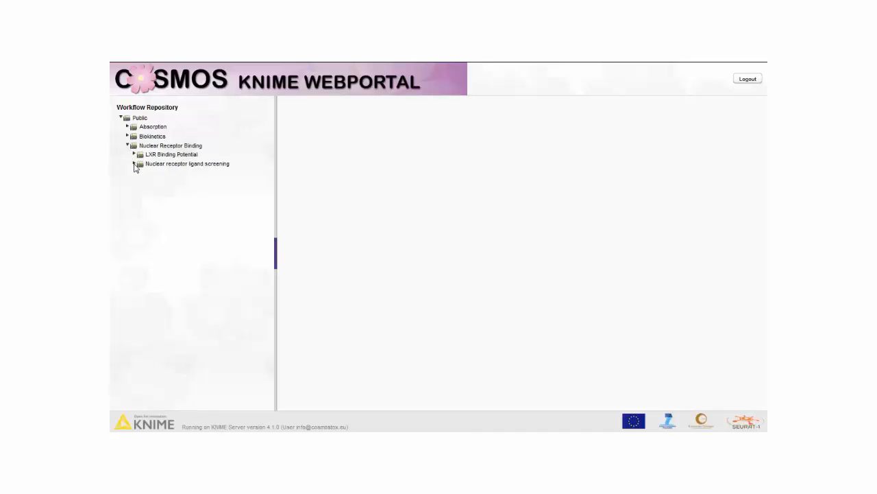
{"action": "left_click", "coordinate": [135, 166]}
{"action": "left_click", "coordinate": [175, 174]}
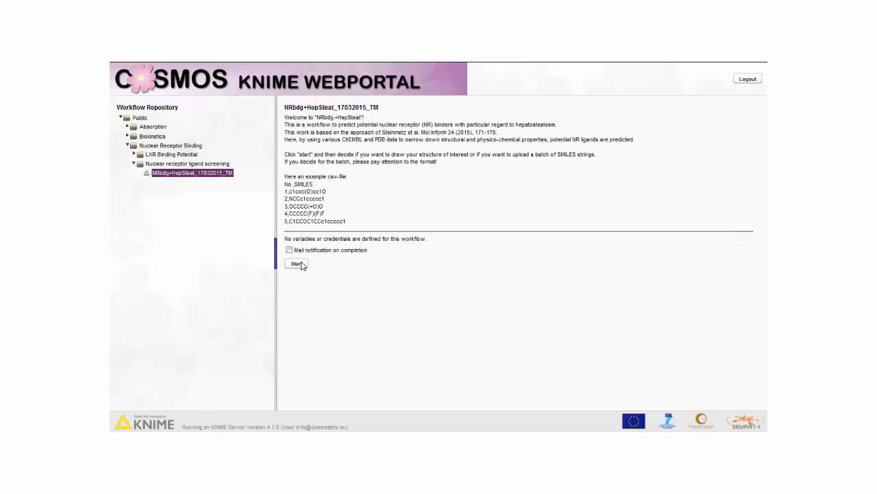
- Start the NRbdg+HepSteat workflow with Draw structure as the input type
{"action": "left_click", "coordinate": [296, 264]}
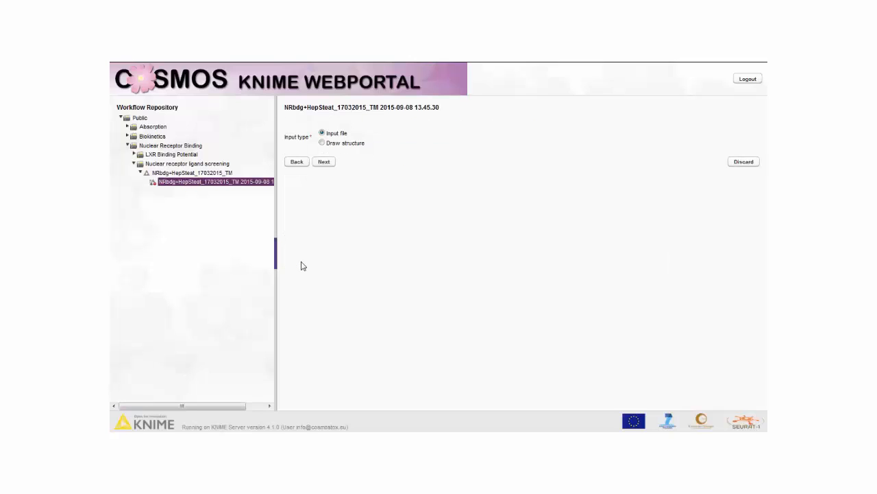
{"action": "left_click", "coordinate": [322, 143]}
{"action": "left_click", "coordinate": [324, 162]}
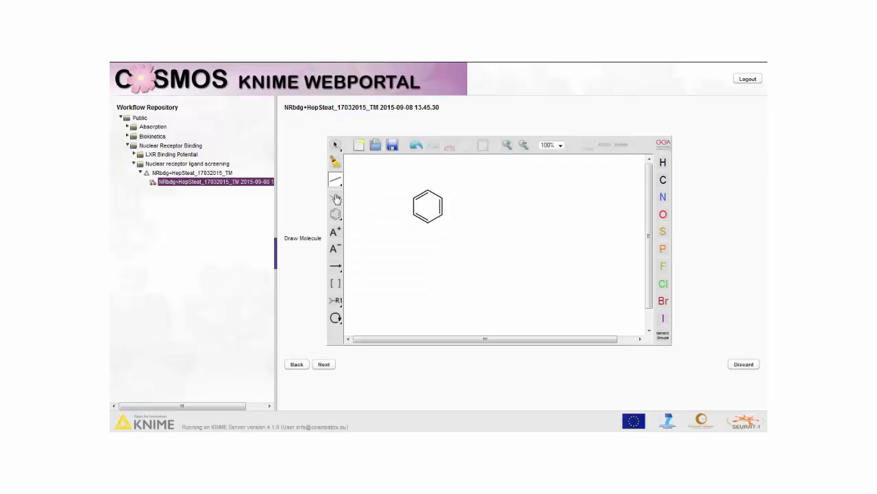
- Attach a ten-carbon chain to the benzene ring and add a methyl branch to the chain's next-to-last carbon
{"action": "left_click", "coordinate": [335, 196]}
{"action": "left_click_drag", "start_coordinate": [444, 199], "coordinate": [604, 197]}
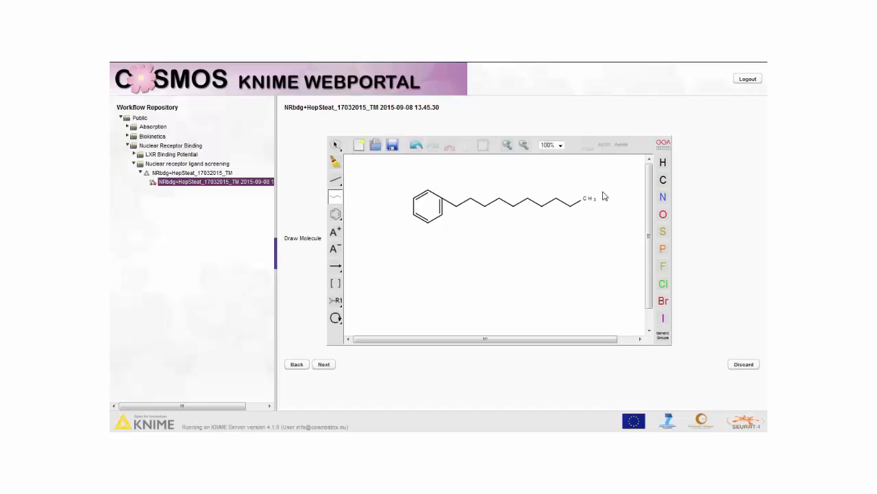
{"action": "left_click", "coordinate": [335, 180]}
{"action": "left_click", "coordinate": [574, 209]}
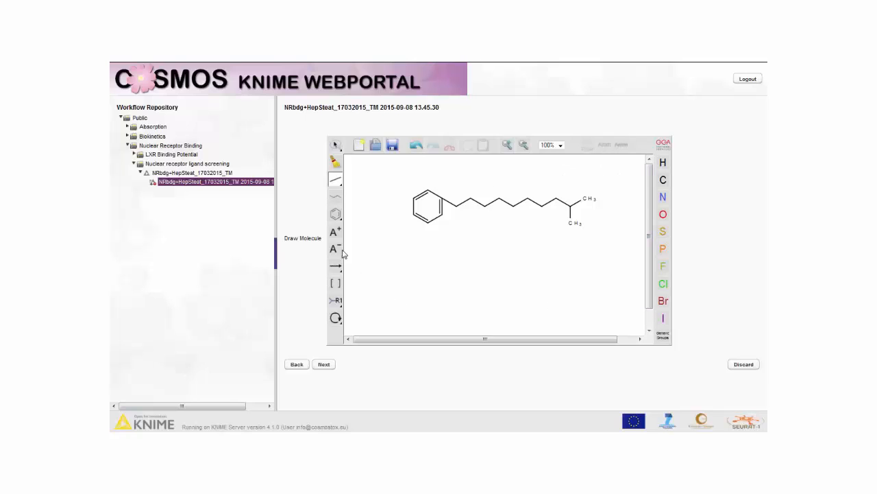
- Turn the chain's branched end into a carboxylic acid with a double bond and two oxygen atoms, and run the workflow
{"action": "left_click", "coordinate": [340, 184]}
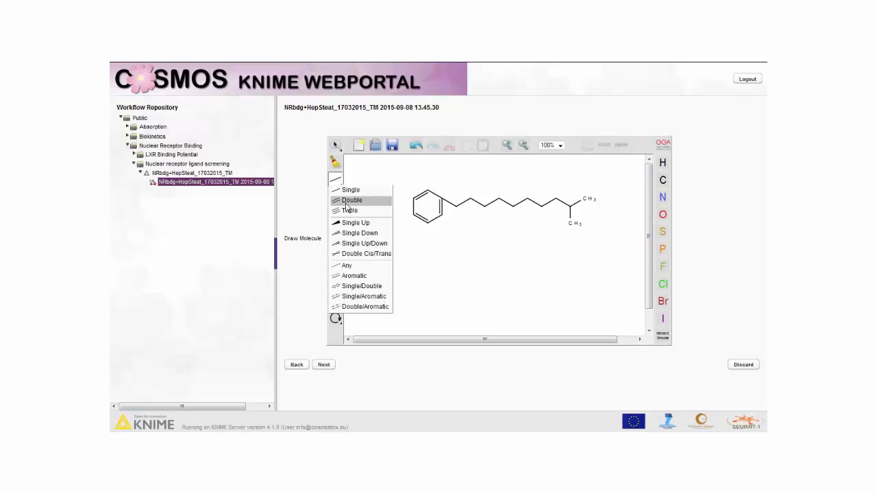
{"action": "left_click", "coordinate": [350, 201]}
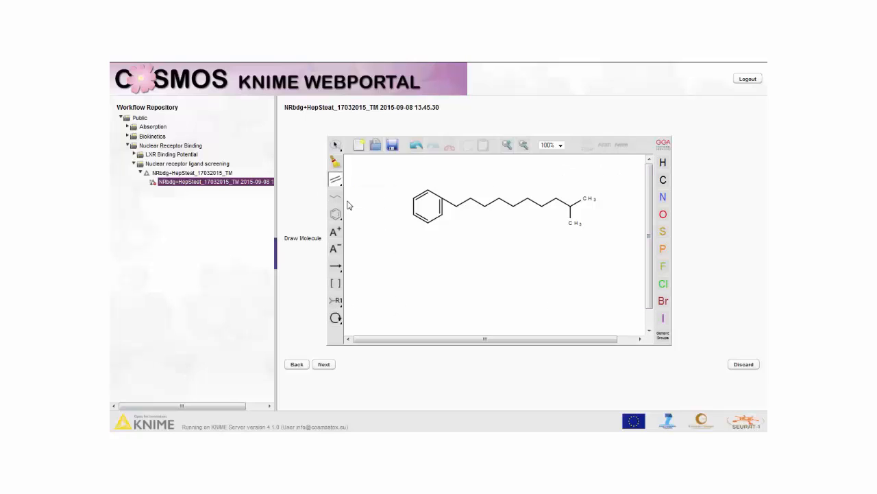
{"action": "left_click", "coordinate": [571, 213]}
{"action": "left_click", "coordinate": [663, 214]}
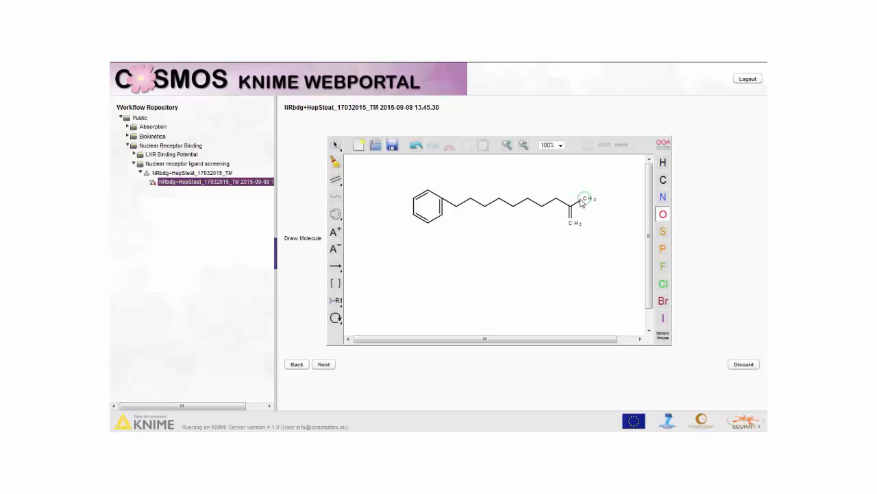
{"action": "left_click", "coordinate": [583, 202]}
{"action": "left_click", "coordinate": [573, 221]}
{"action": "left_click", "coordinate": [324, 364]}
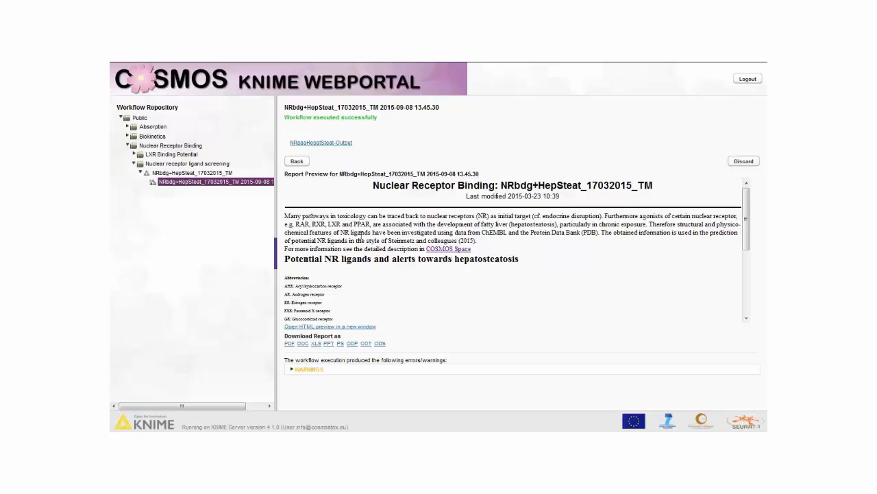
- Review the drawn molecule's report, from the receptor abbreviations to its SMILES, predicted receptor binding and hepatosteatosis alert
{"action": "scroll", "coordinate": [339, 293], "scroll_direction": "down", "scroll_amount": 1}
{"action": "scroll", "coordinate": [339, 293], "scroll_direction": "down", "scroll_amount": 3}
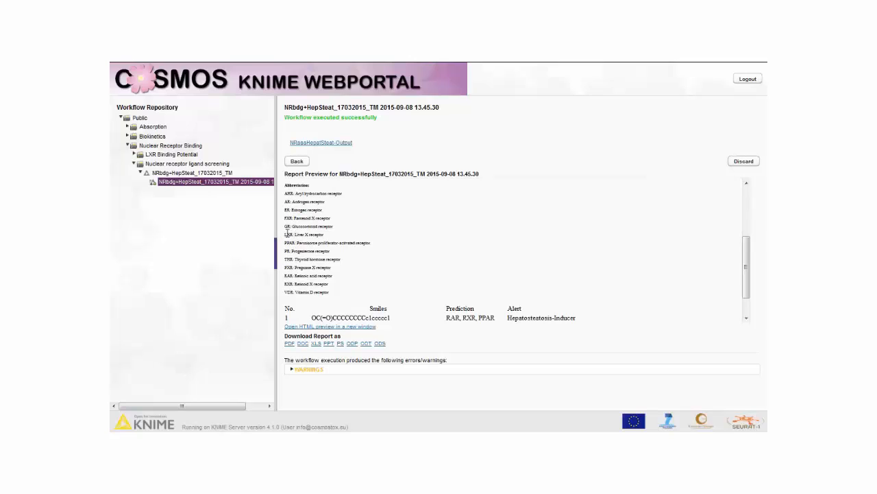
{"action": "left_click_drag", "start_coordinate": [286, 234], "coordinate": [336, 239]}
{"action": "left_click_drag", "start_coordinate": [285, 294], "coordinate": [342, 295]}
{"action": "scroll", "coordinate": [362, 292], "scroll_direction": "down", "scroll_amount": 1}
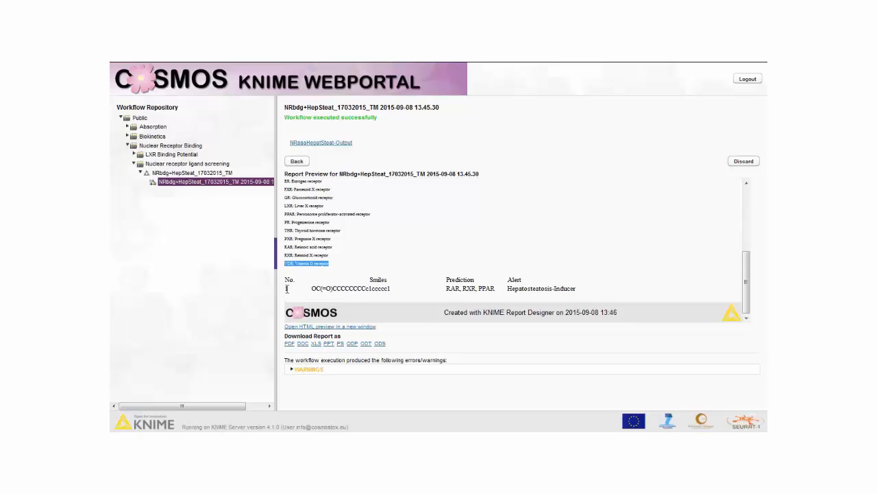
{"action": "left_click_drag", "start_coordinate": [285, 289], "coordinate": [501, 291]}
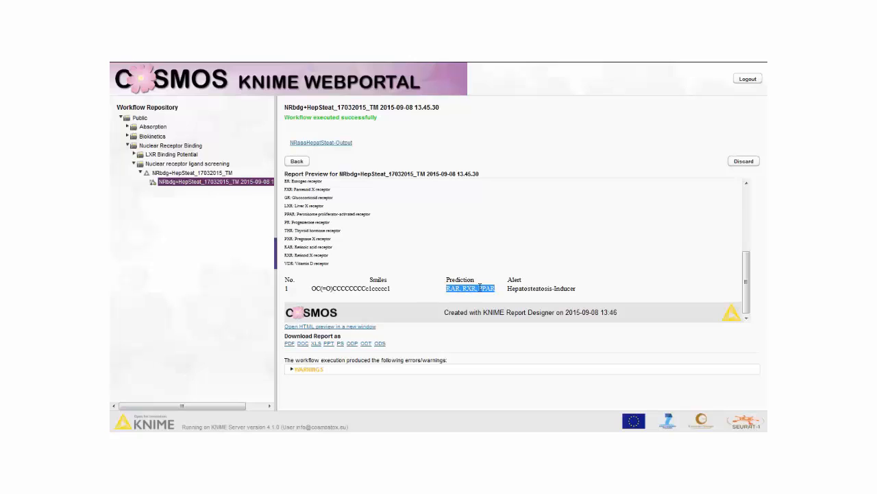
{"action": "left_click", "coordinate": [486, 289]}
{"action": "double_click", "coordinate": [490, 288]}
{"action": "scroll", "coordinate": [355, 302], "scroll_direction": "up", "scroll_amount": 1}
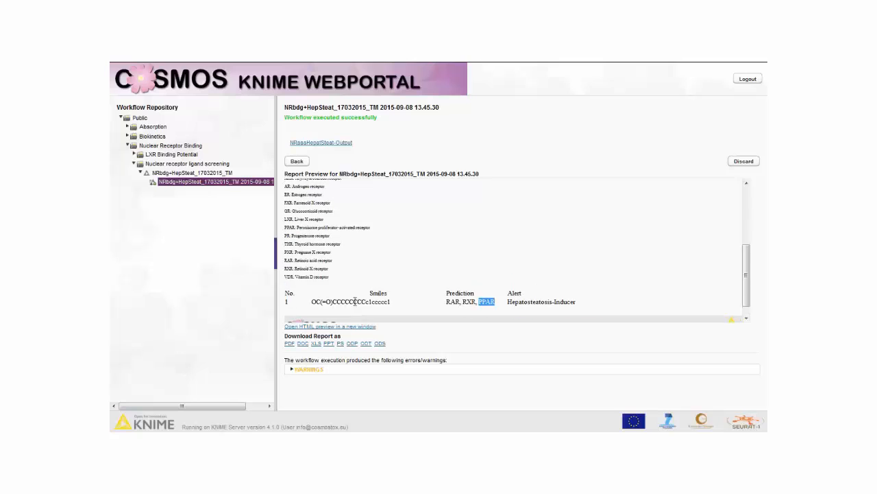
{"action": "scroll", "coordinate": [355, 301], "scroll_direction": "up", "scroll_amount": 3}
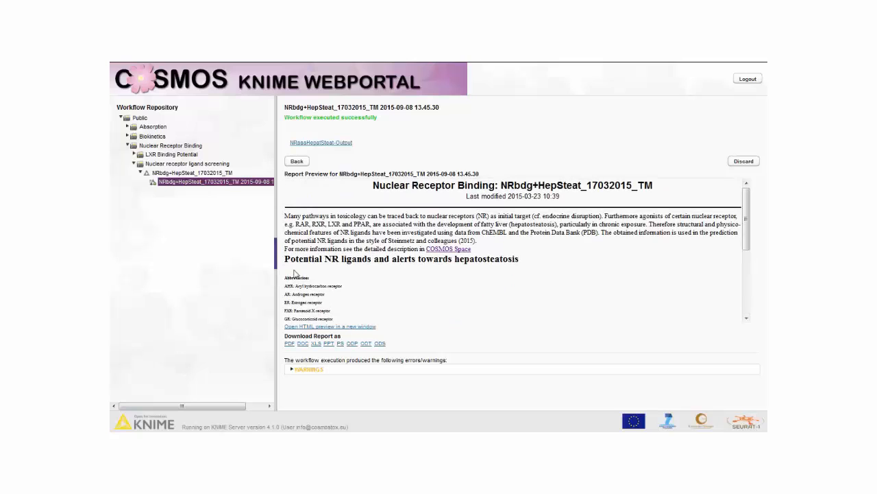
{"action": "scroll", "coordinate": [402, 319], "scroll_direction": "down", "scroll_amount": 6}
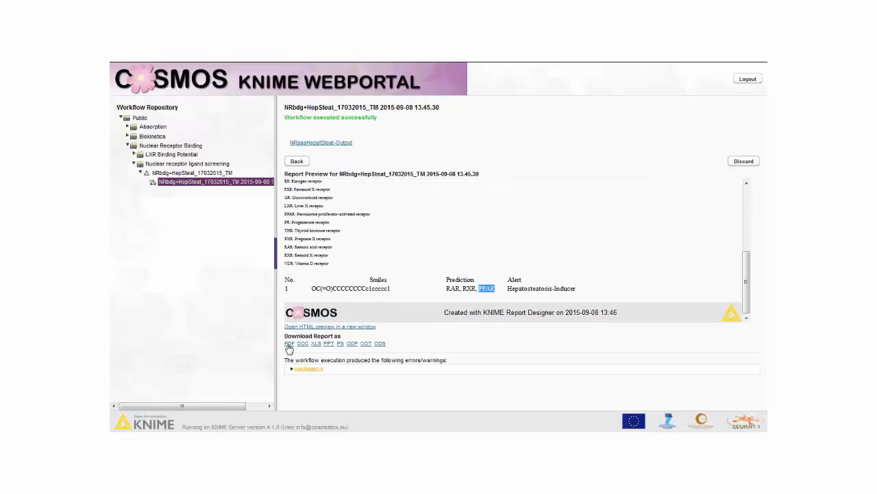
{"action": "scroll", "coordinate": [543, 239], "scroll_direction": "up", "scroll_amount": 6}
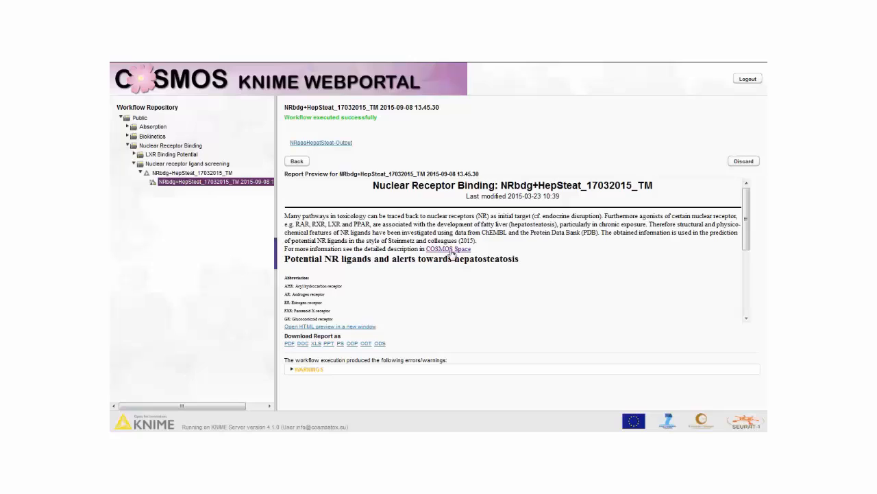
- Return to the workflow's input type choice and continue with Input file instead of Draw structure
{"action": "left_click", "coordinate": [297, 162]}
{"action": "left_click", "coordinate": [294, 363]}
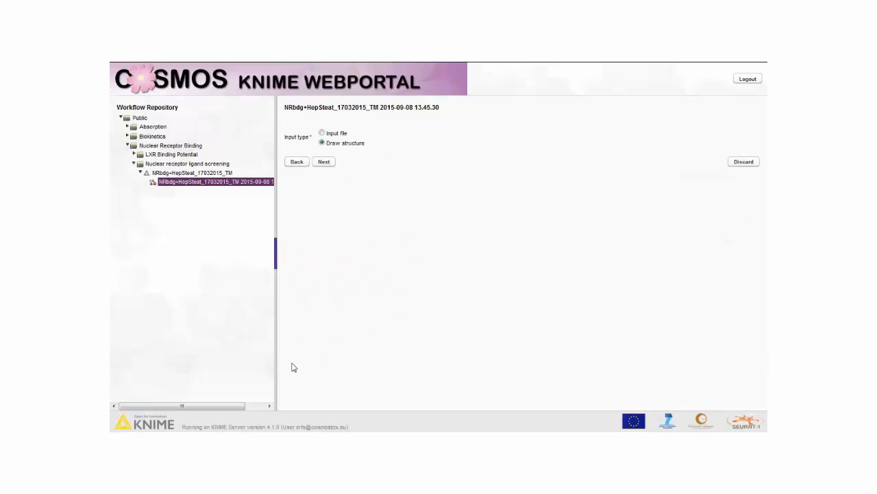
{"action": "left_click", "coordinate": [322, 133]}
{"action": "left_click", "coordinate": [329, 164]}
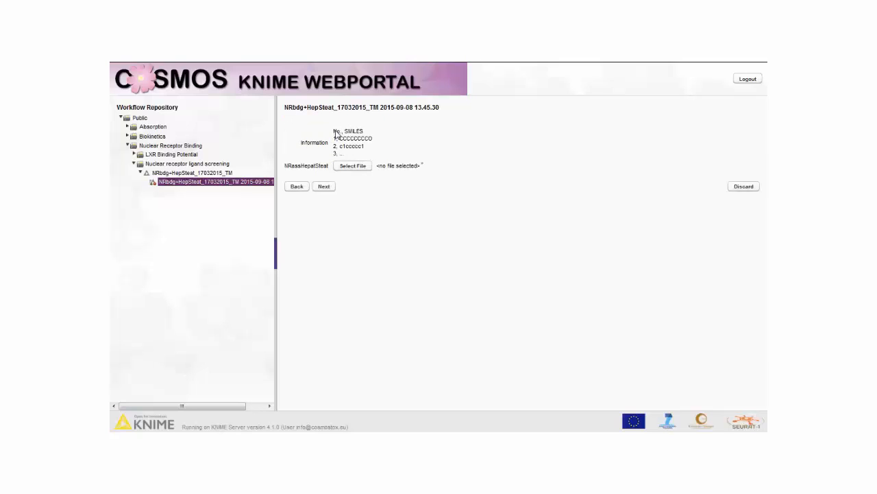
- Check the required csv format, upload TestDesktopVersion4NR.txt as the NRassHepatSteat input and run the workflow
{"action": "left_click_drag", "start_coordinate": [334, 131], "coordinate": [375, 158]}
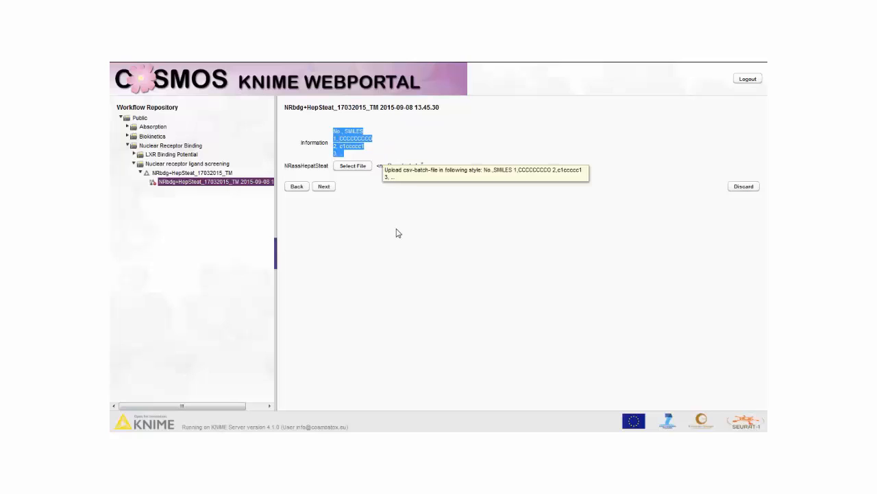
{"action": "left_click", "coordinate": [397, 230]}
{"action": "left_click", "coordinate": [353, 166]}
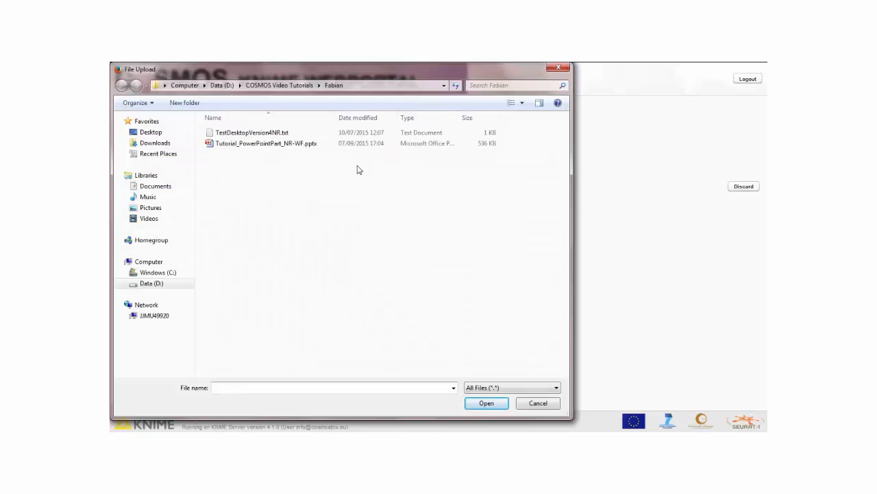
{"action": "left_click", "coordinate": [252, 132]}
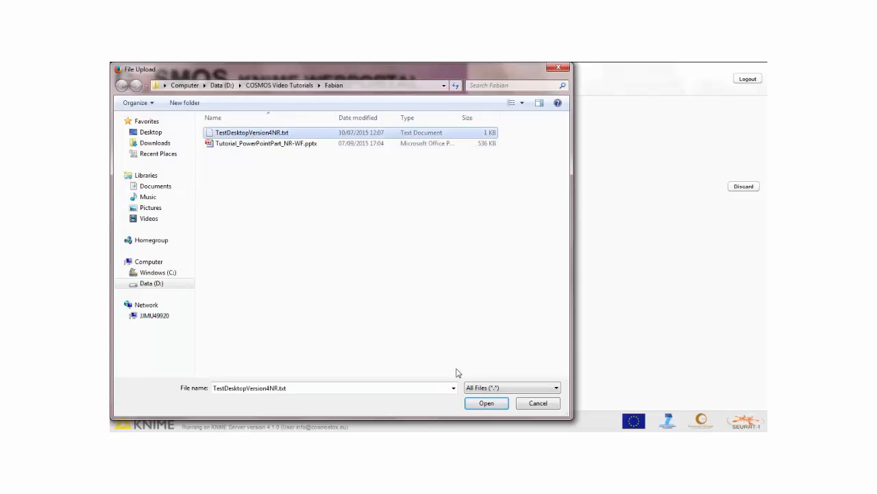
{"action": "left_click", "coordinate": [492, 405]}
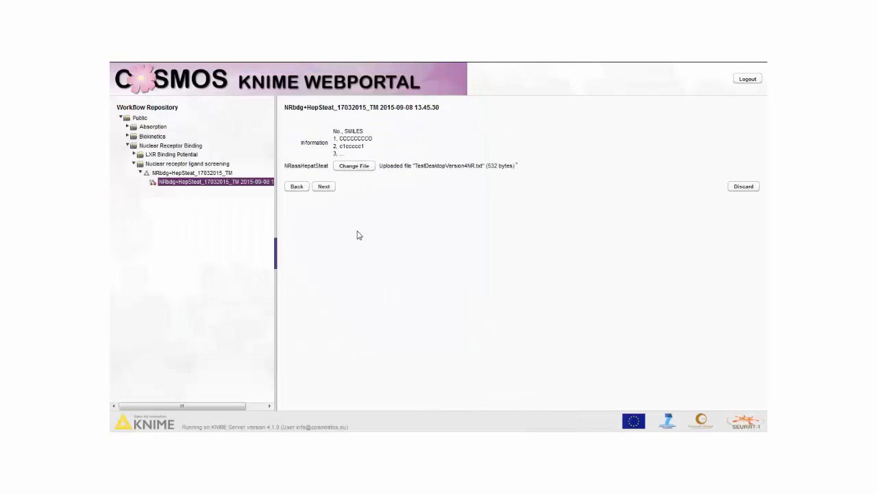
{"action": "left_click", "coordinate": [327, 187]}
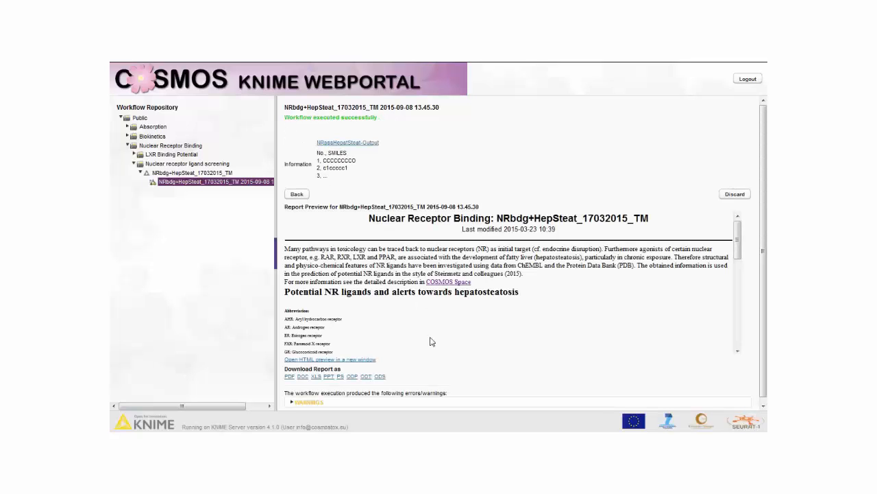
- Look through the uploaded file's report, checking the numbered compounds with their SMILES, receptor predictions and alerts
{"action": "scroll", "coordinate": [424, 350], "scroll_direction": "down", "scroll_amount": 3}
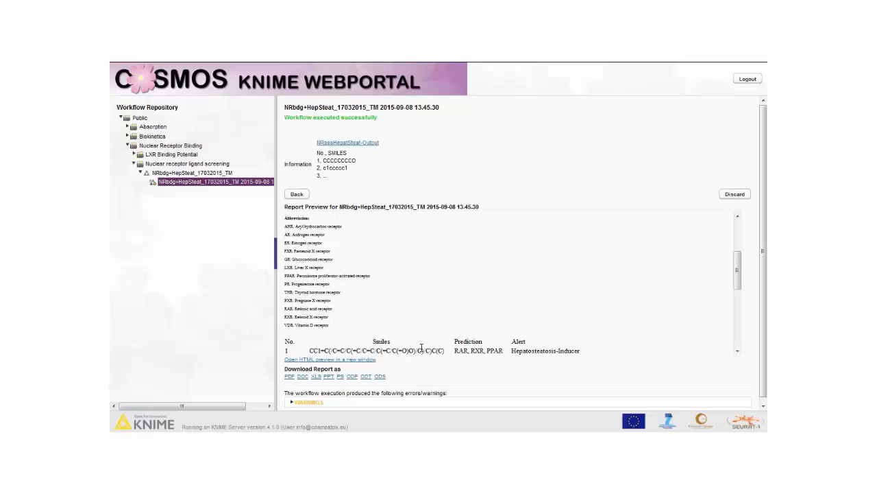
{"action": "scroll", "coordinate": [422, 346], "scroll_direction": "down", "scroll_amount": 5}
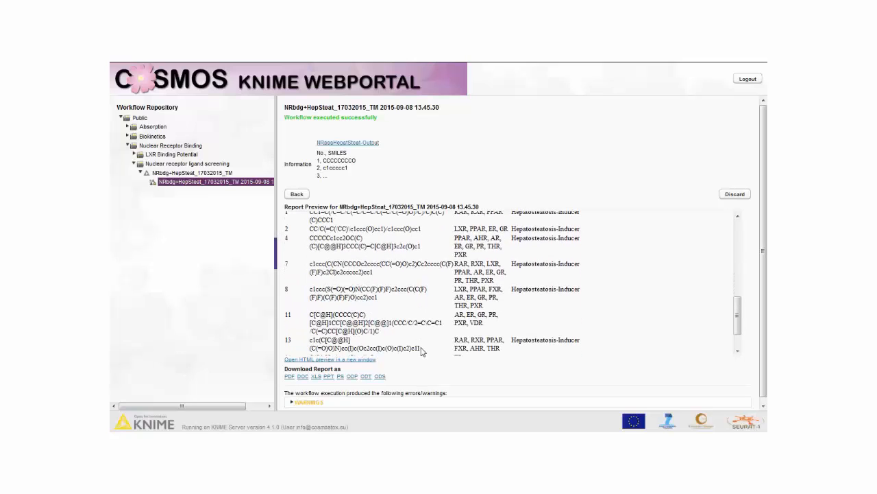
{"action": "scroll", "coordinate": [423, 351], "scroll_direction": "up", "scroll_amount": 3}
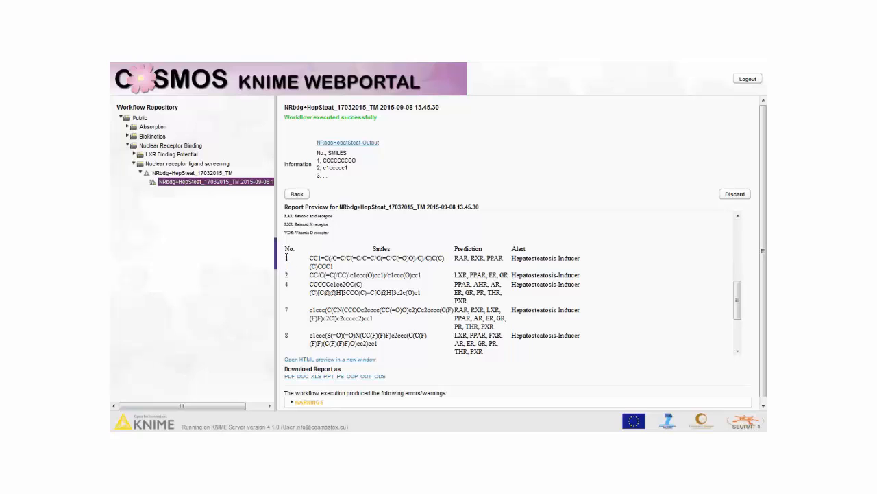
{"action": "left_click_drag", "start_coordinate": [285, 258], "coordinate": [347, 295]}
{"action": "scroll", "coordinate": [355, 310], "scroll_direction": "down", "scroll_amount": 2}
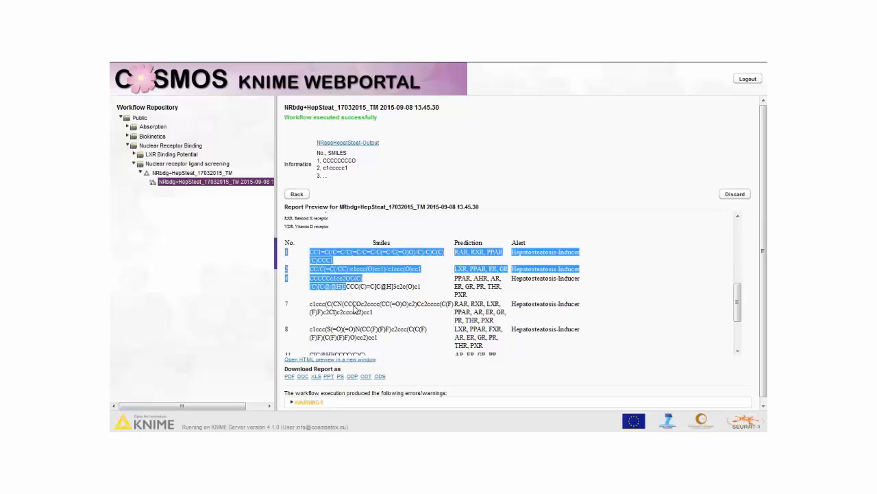
{"action": "scroll", "coordinate": [354, 310], "scroll_direction": "down", "scroll_amount": 2}
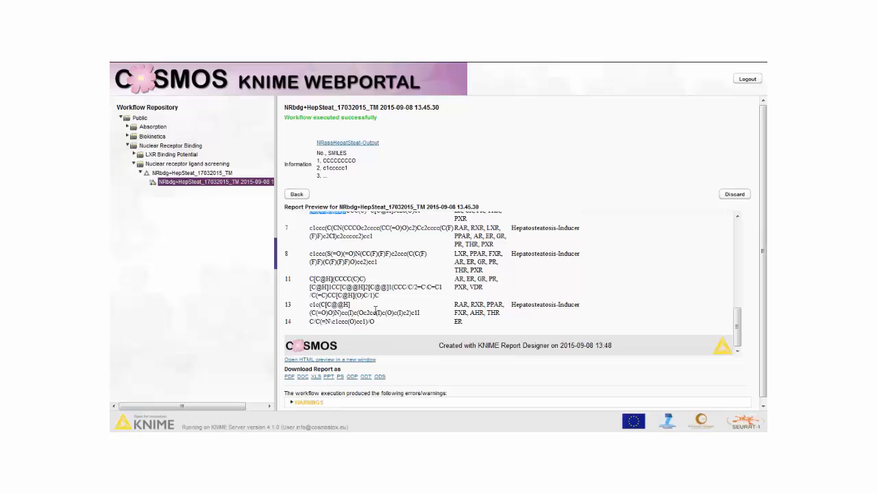
{"action": "scroll", "coordinate": [376, 310], "scroll_direction": "up", "scroll_amount": 4}
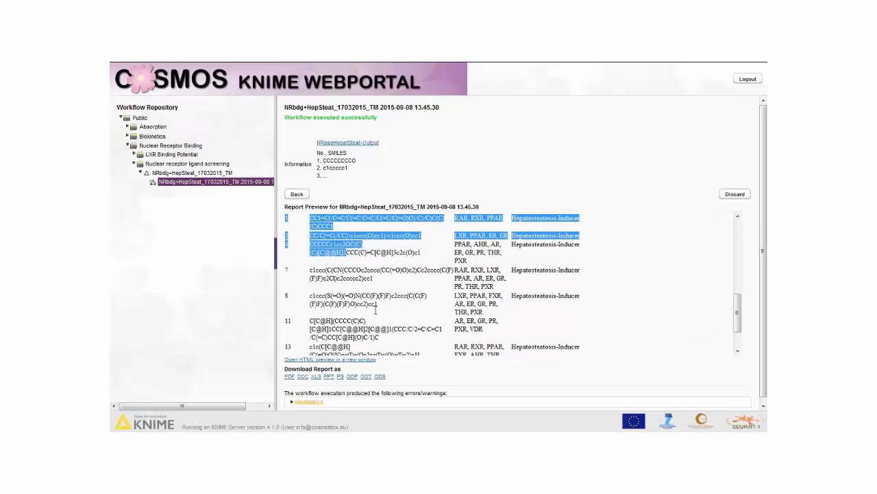
{"action": "left_click", "coordinate": [306, 272]}
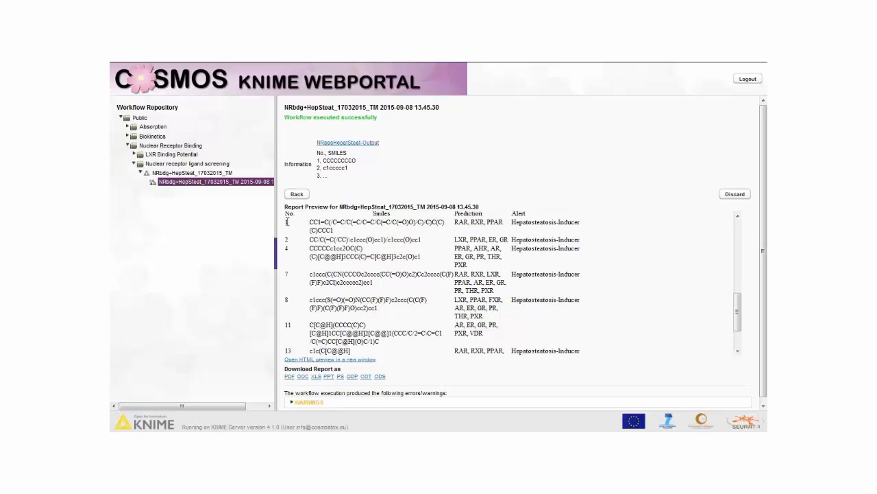
- Examine the prediction rows of compounds 1 and 4, and read the rest of the results table and the report download formats
{"action": "left_click_drag", "start_coordinate": [287, 221], "coordinate": [505, 224]}
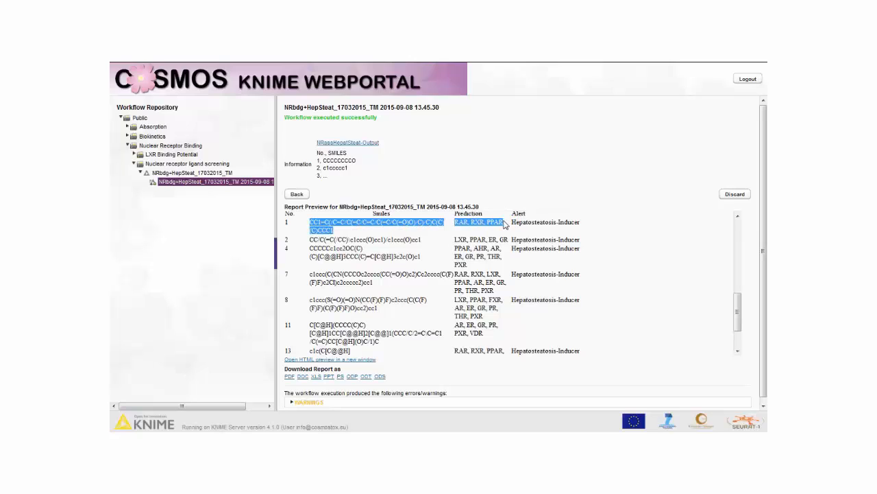
{"action": "left_click", "coordinate": [310, 254]}
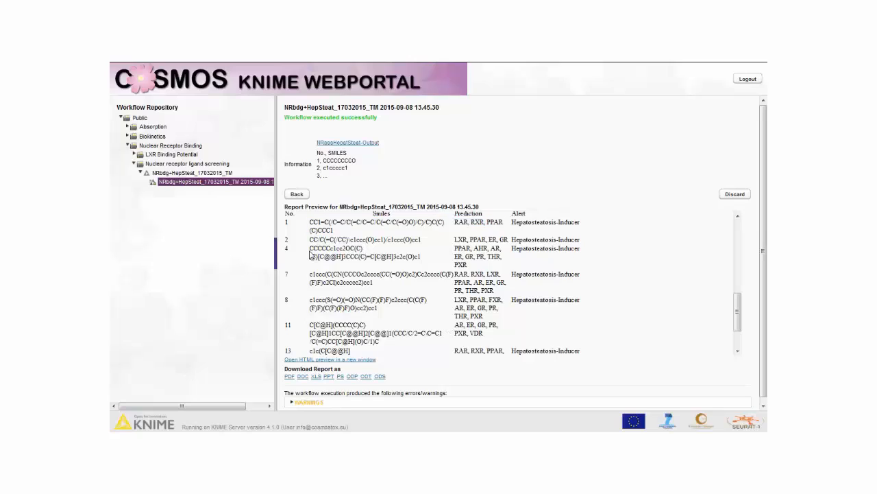
{"action": "left_click_drag", "start_coordinate": [310, 248], "coordinate": [285, 250]}
{"action": "left_click_drag", "start_coordinate": [352, 249], "coordinate": [596, 262]}
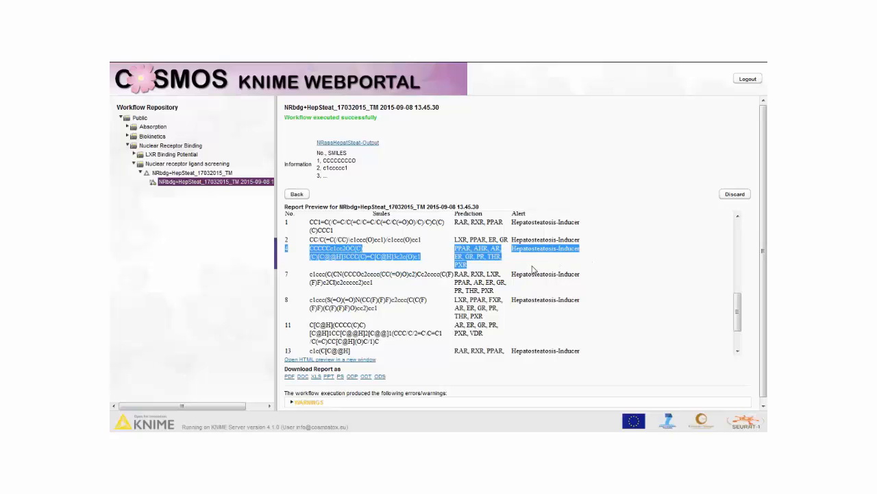
{"action": "scroll", "coordinate": [532, 269], "scroll_direction": "down", "scroll_amount": 3}
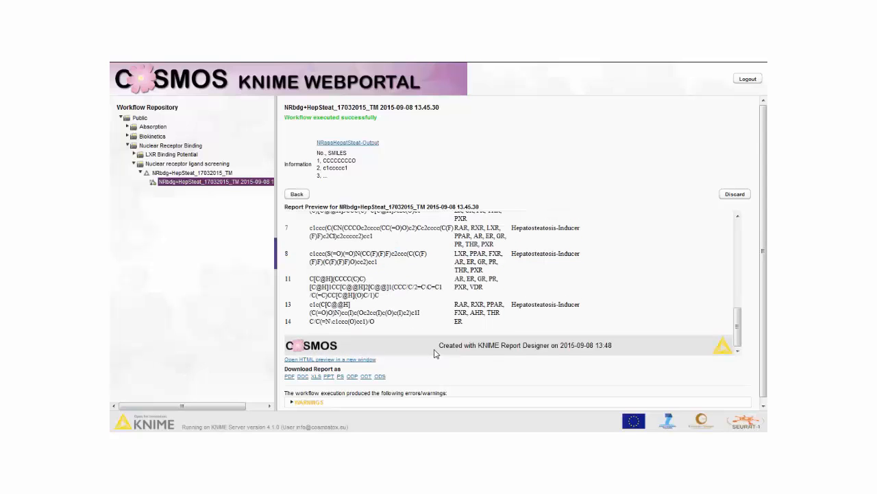
{"action": "scroll", "coordinate": [371, 315], "scroll_direction": "up", "scroll_amount": 10}
{"action": "scroll", "coordinate": [370, 316], "scroll_direction": "down", "scroll_amount": 3}
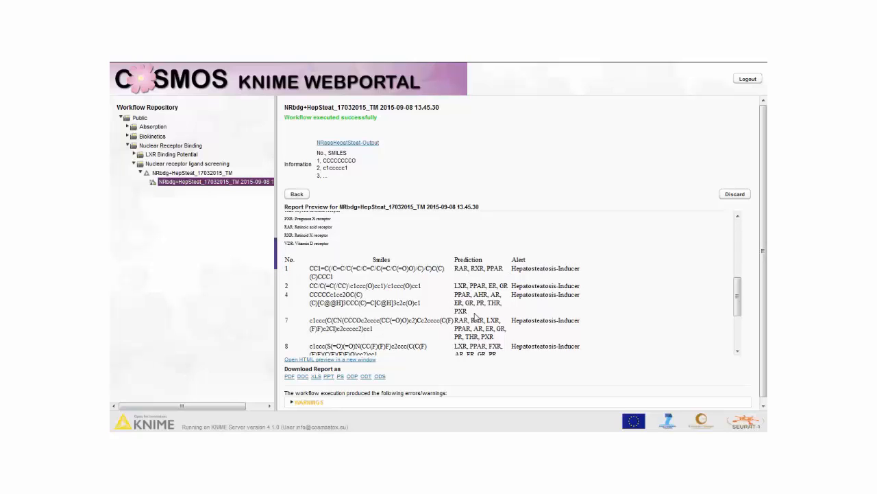
{"action": "scroll", "coordinate": [475, 315], "scroll_direction": "down", "scroll_amount": 5}
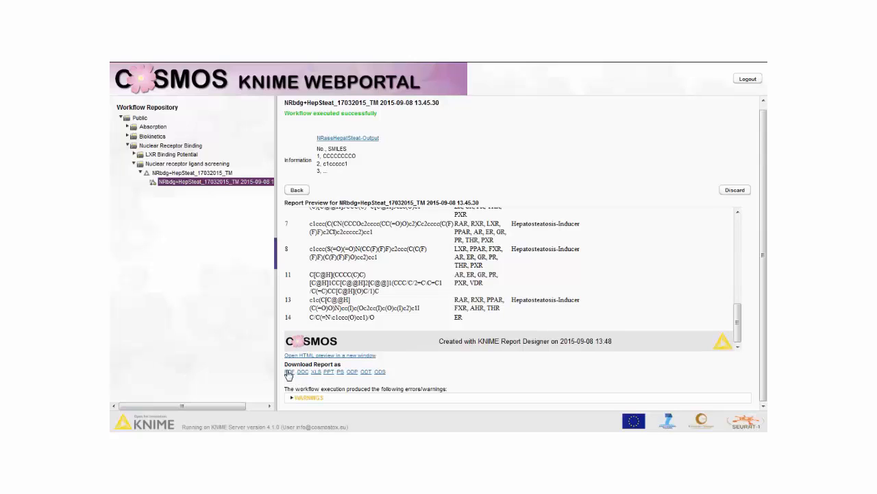
{"action": "scroll", "coordinate": [473, 304], "scroll_direction": "up", "scroll_amount": 5}
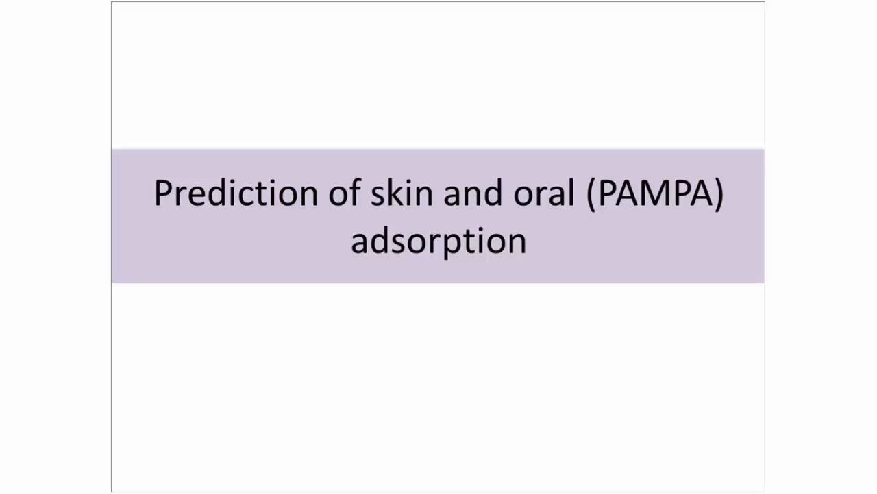
{"action": "key", "text": "Right"}
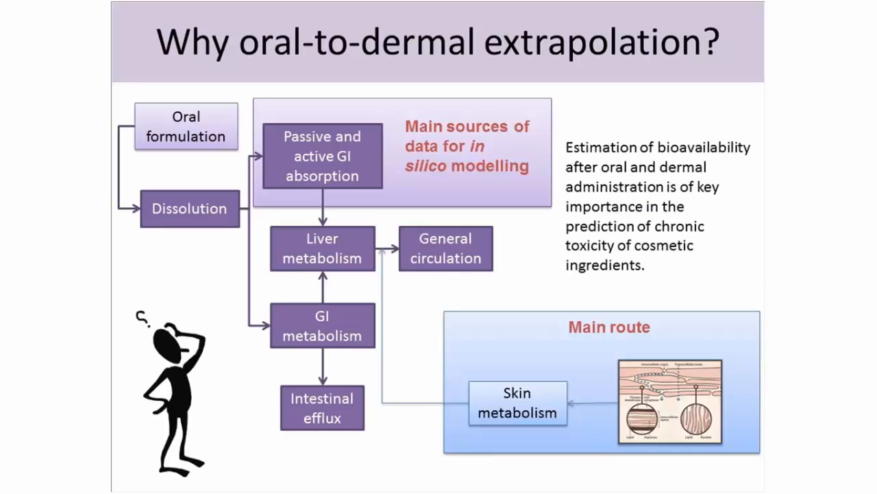
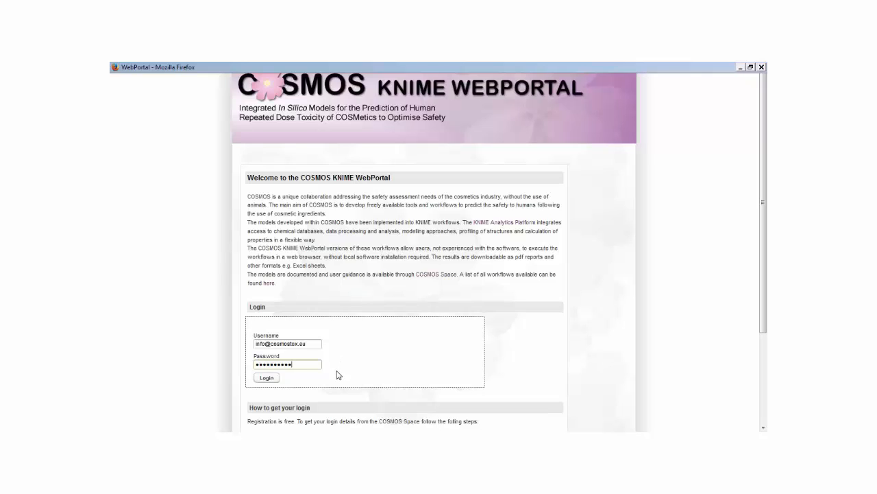
- Log in to the WebPortal and open the PAMPA_logPm_predictor_20150320 workflow in the Absorption folder's PAMPA permeability estimation subfolder
{"action": "left_click", "coordinate": [266, 377]}
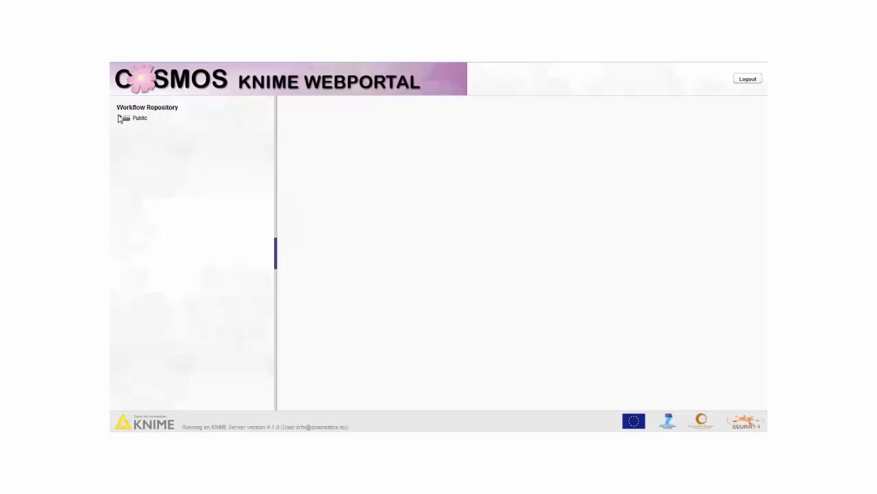
{"action": "left_click", "coordinate": [120, 117]}
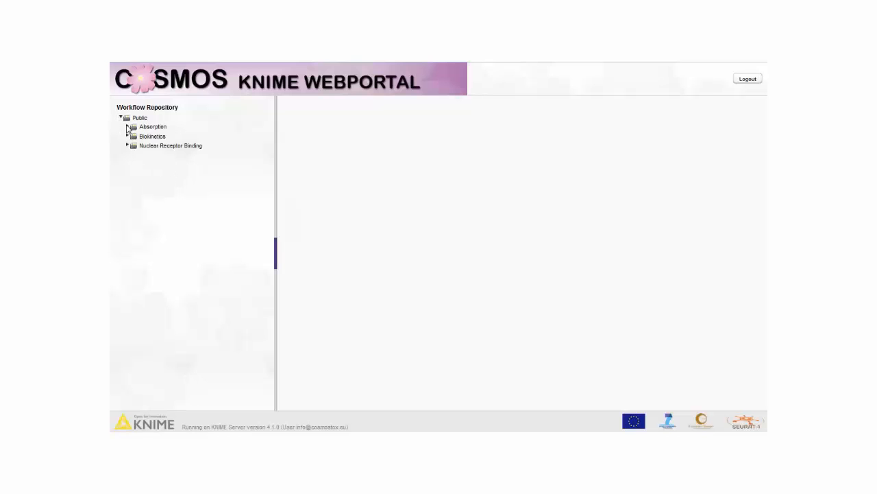
{"action": "left_click", "coordinate": [127, 127]}
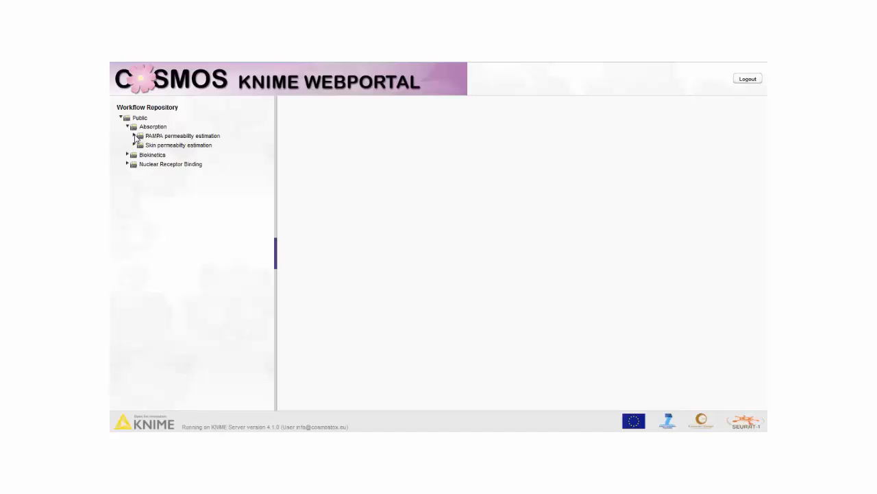
{"action": "left_click", "coordinate": [134, 136]}
{"action": "left_click", "coordinate": [161, 145]}
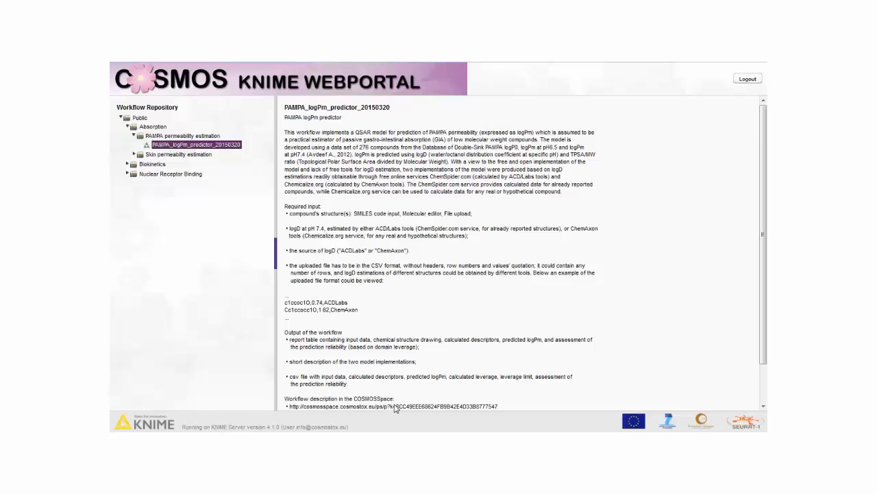
{"action": "scroll", "coordinate": [396, 405], "scroll_direction": "down", "scroll_amount": 3}
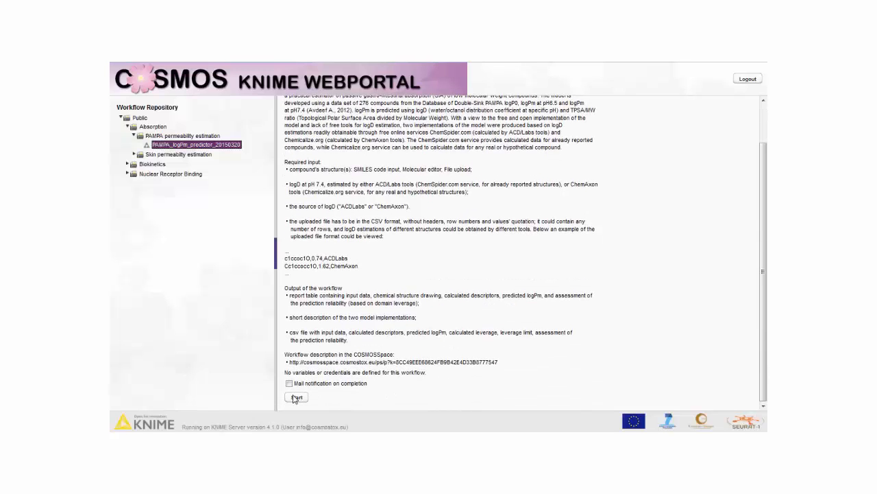
- Start the PAMPA workflow with SMILES input and enter Cc1cc2cc(ccc2c(C)c1O)O as the compound's SMILES
{"action": "left_click", "coordinate": [296, 398]}
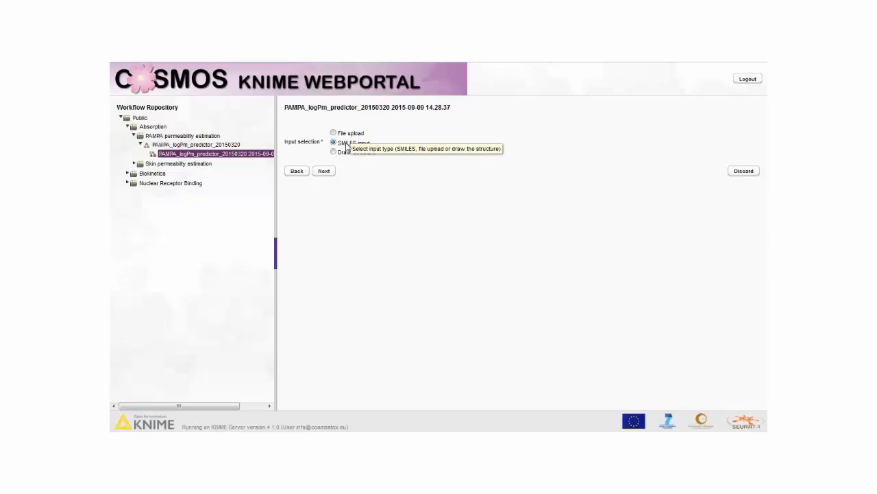
{"action": "left_click", "coordinate": [325, 172]}
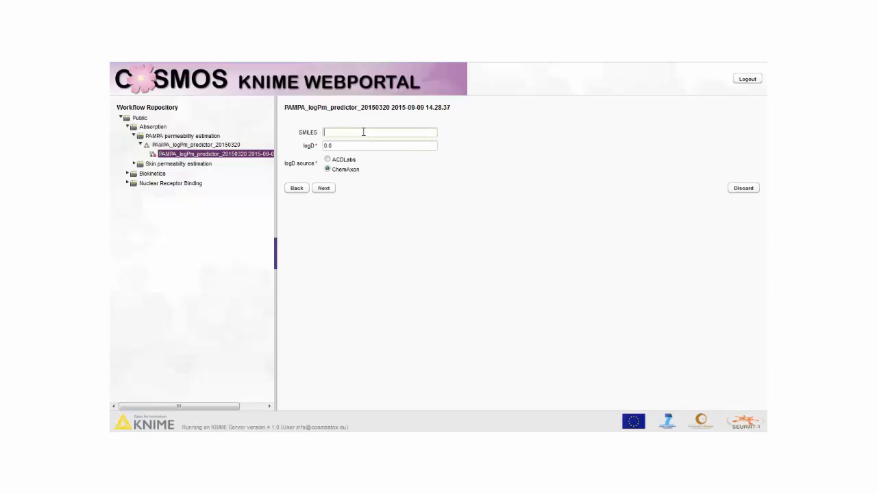
{"action": "type", "text": "Cc1cc2cc(ccc2c(C)c1O)O"}
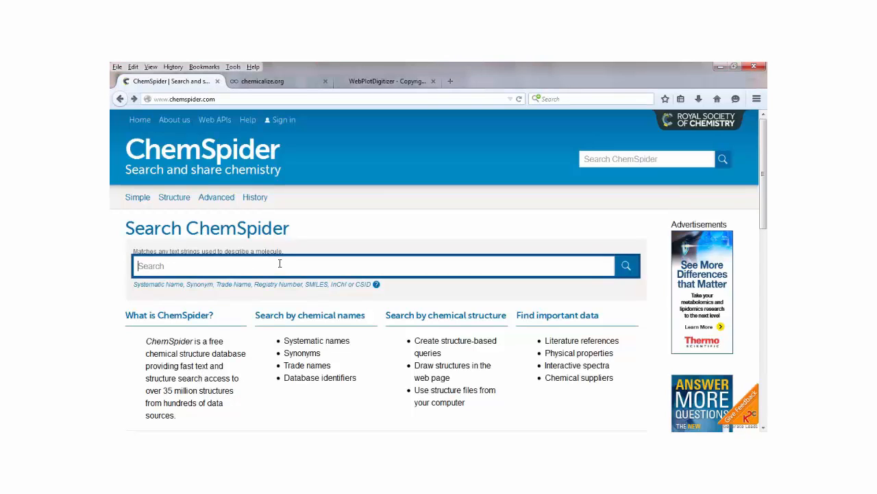
- Search ChemSpider for the SMILES Cc1cc2cc(ccc2c(C)c1O)O, and search again with the shortened Cc1cc2cc(ccc2c(C)c1)
{"action": "type", "text": "Cc1cc2cc(ccc2c(C)c1O)O"}
{"action": "left_click", "coordinate": [623, 268]}
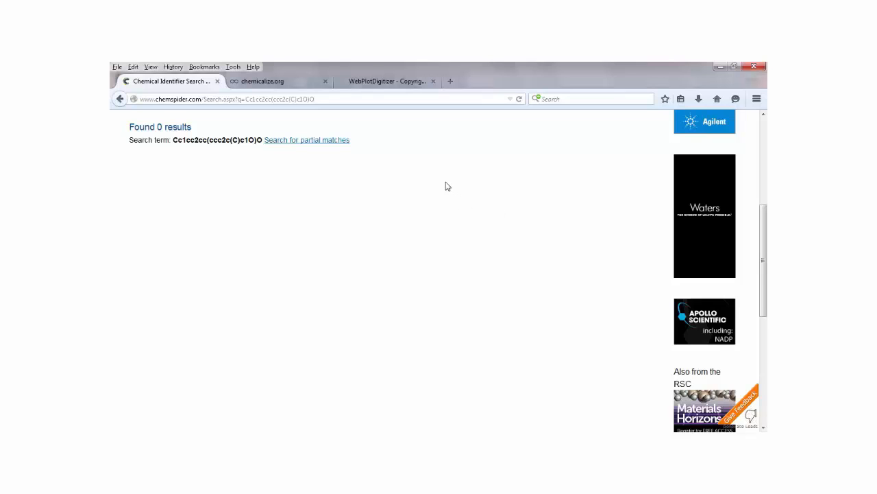
{"action": "left_click", "coordinate": [272, 140]}
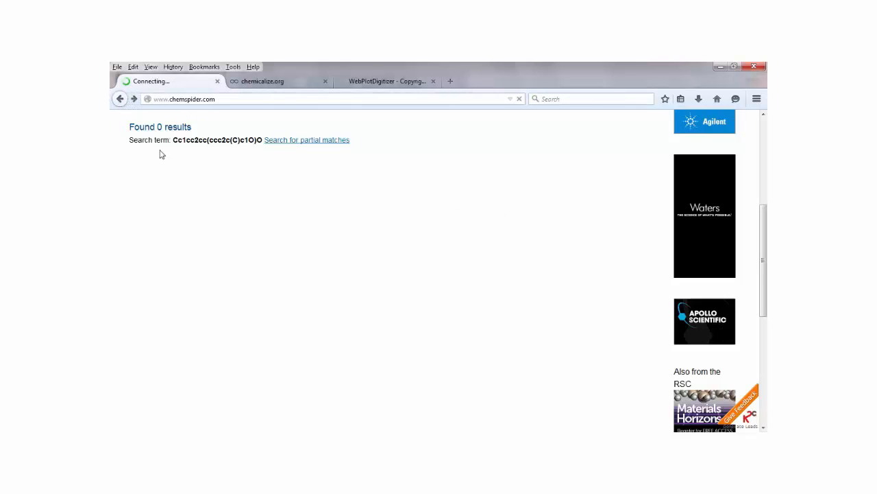
{"action": "left_click", "coordinate": [253, 265]}
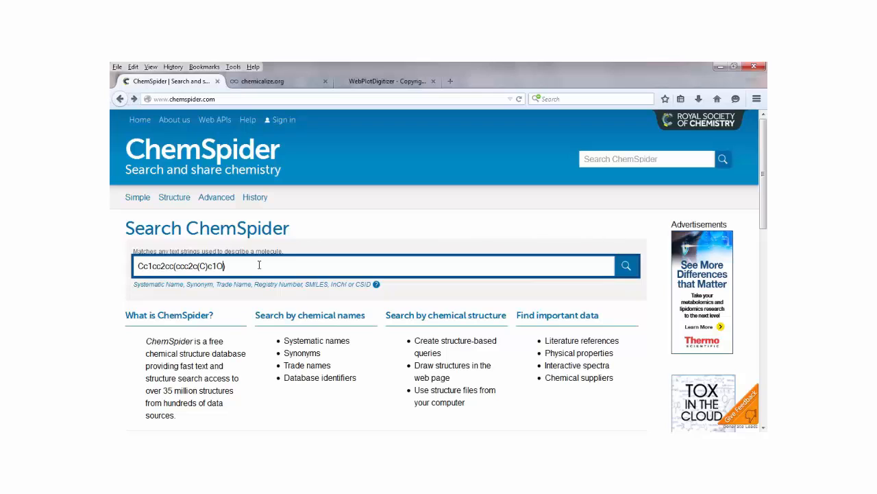
{"action": "left_click", "coordinate": [626, 266]}
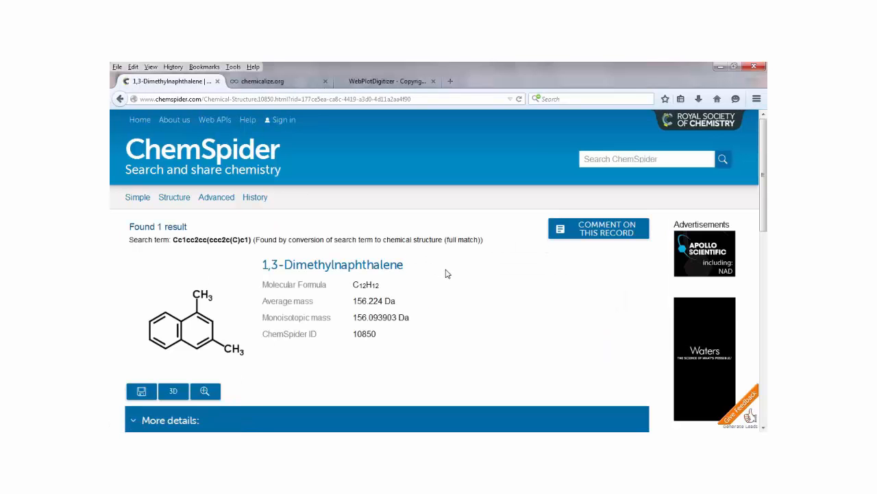
- Look up the ACD/Labs predicted logD at pH 7.4 in the properties of the ChemSpider compound record
{"action": "scroll", "coordinate": [446, 271], "scroll_direction": "down", "scroll_amount": 5}
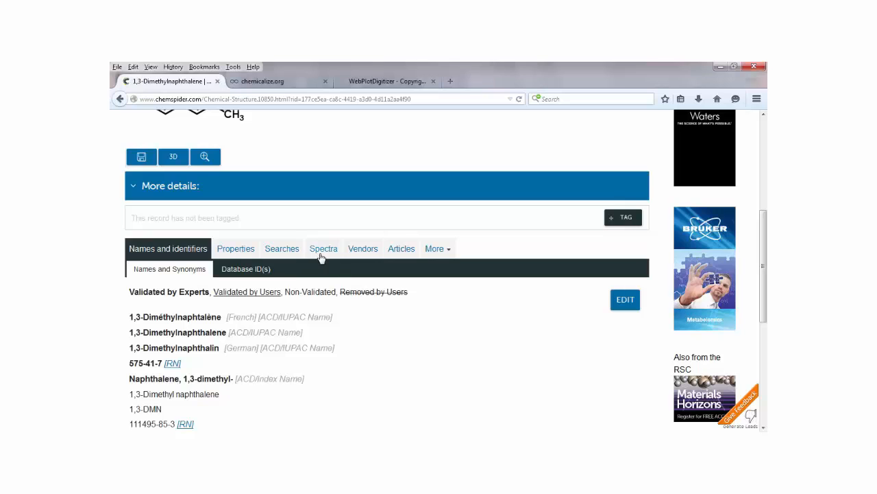
{"action": "left_click", "coordinate": [235, 251]}
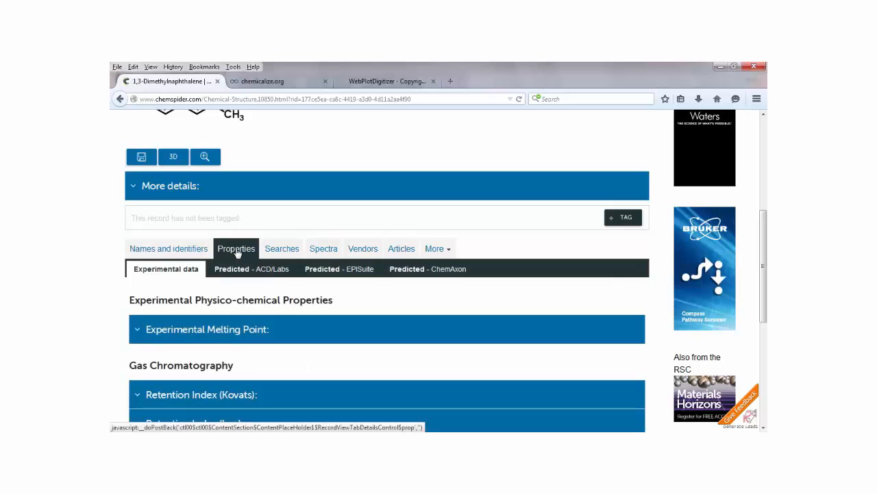
{"action": "left_click", "coordinate": [241, 270]}
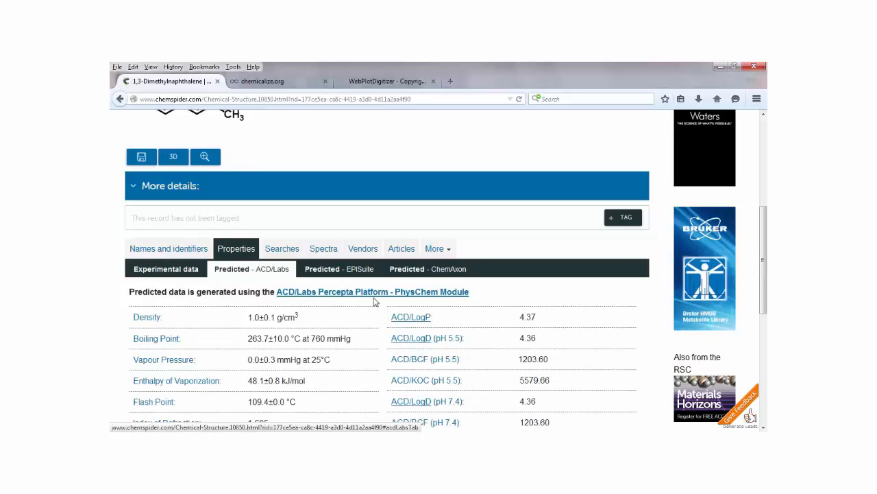
{"action": "scroll", "coordinate": [511, 315], "scroll_direction": "down", "scroll_amount": 3}
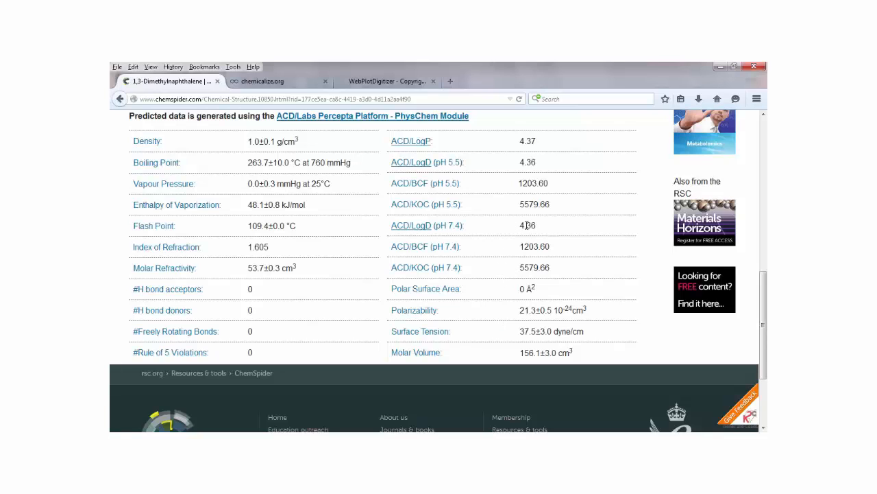
{"action": "left_click_drag", "start_coordinate": [525, 225], "coordinate": [541, 231]}
- Switch to chemicalize.org and view the calculated properties for the SMILES Cc1cc2cc(ccc2c(C)c1O)O
{"action": "left_click", "coordinate": [270, 82]}
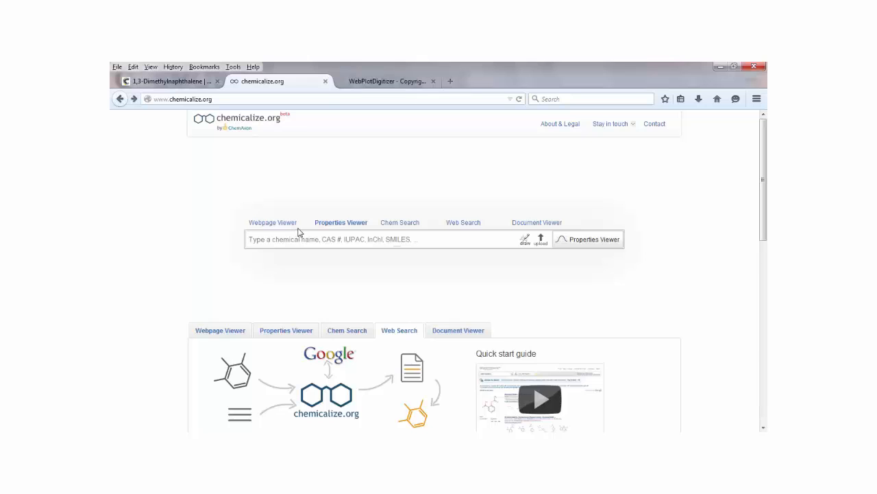
{"action": "type", "text": "Cc1cc2cc(ccc2c(C)c1O)O"}
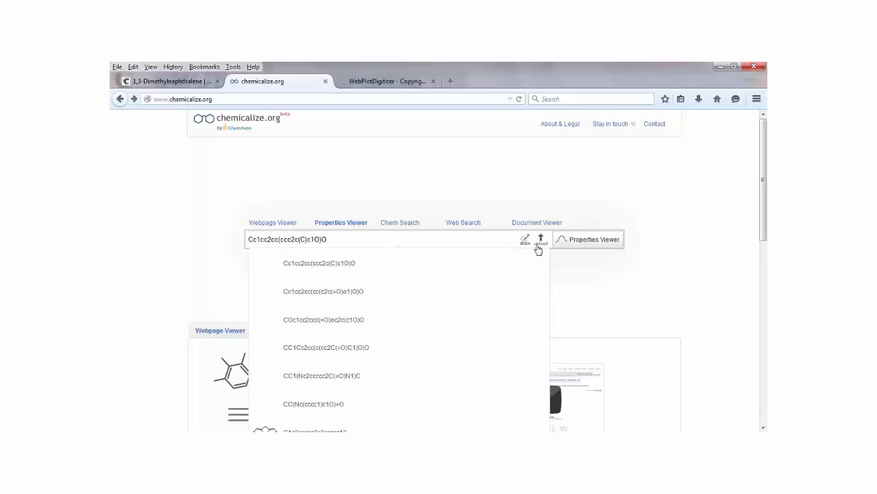
{"action": "left_click", "coordinate": [571, 240]}
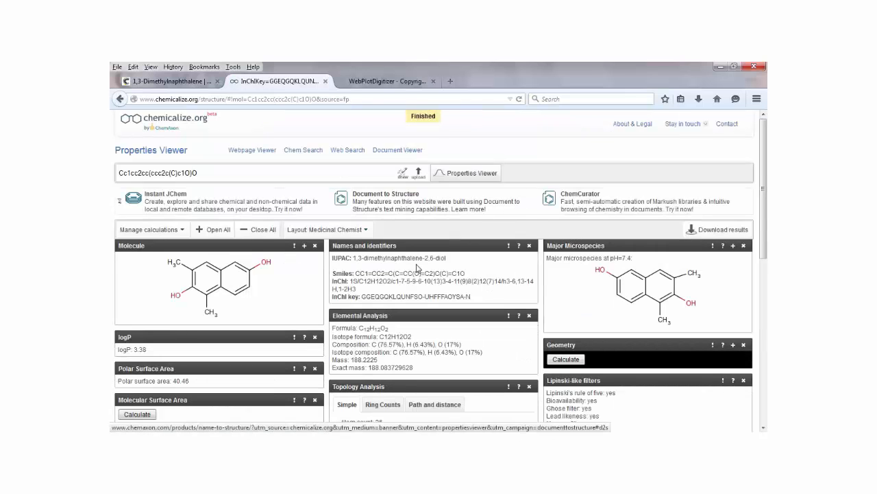
{"action": "scroll", "coordinate": [418, 263], "scroll_direction": "down", "scroll_amount": 5}
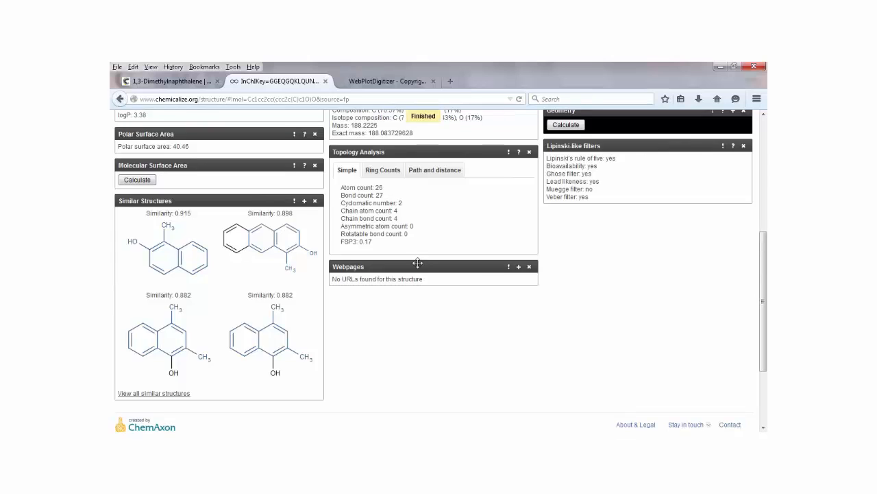
{"action": "scroll", "coordinate": [418, 263], "scroll_direction": "up", "scroll_amount": 5}
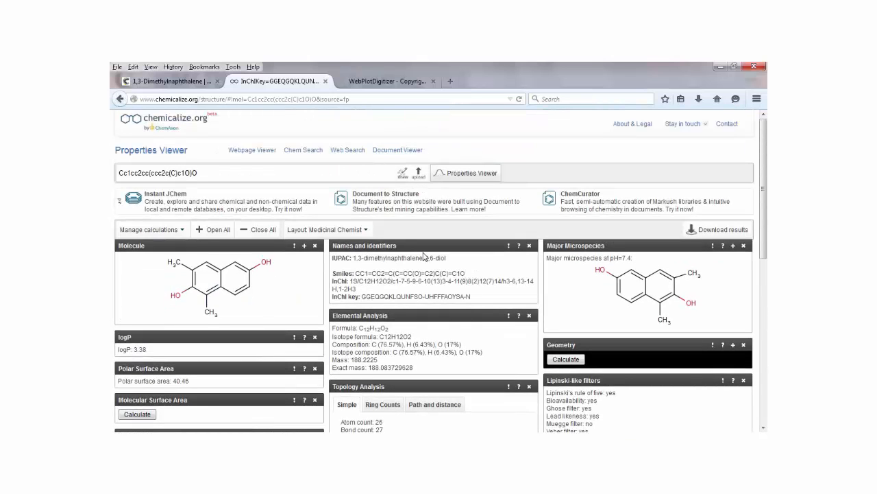
- Expand all calculations for the compound and check the image saving options of the logD versus pH plot
{"action": "left_click", "coordinate": [214, 234]}
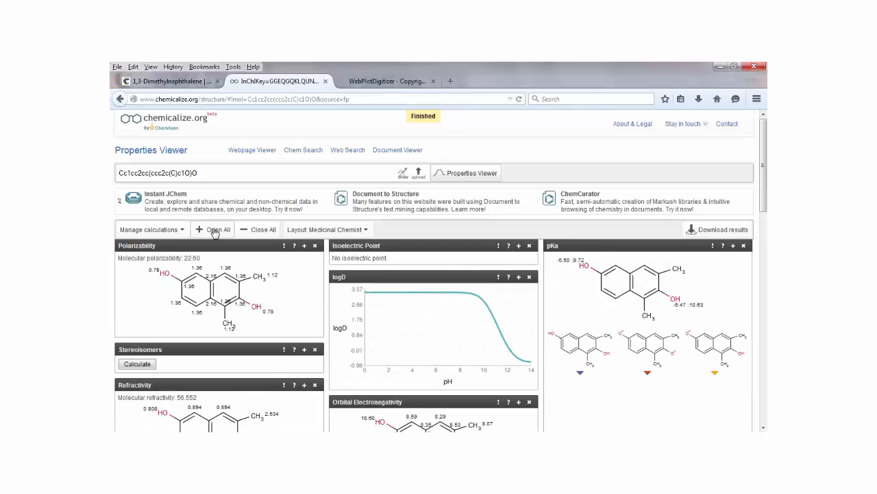
{"action": "right_click", "coordinate": [442, 303]}
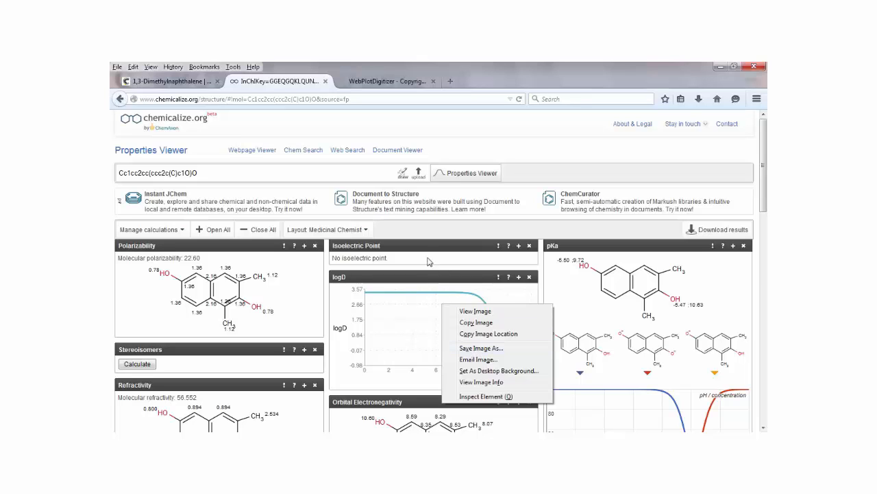
{"action": "left_click", "coordinate": [431, 132]}
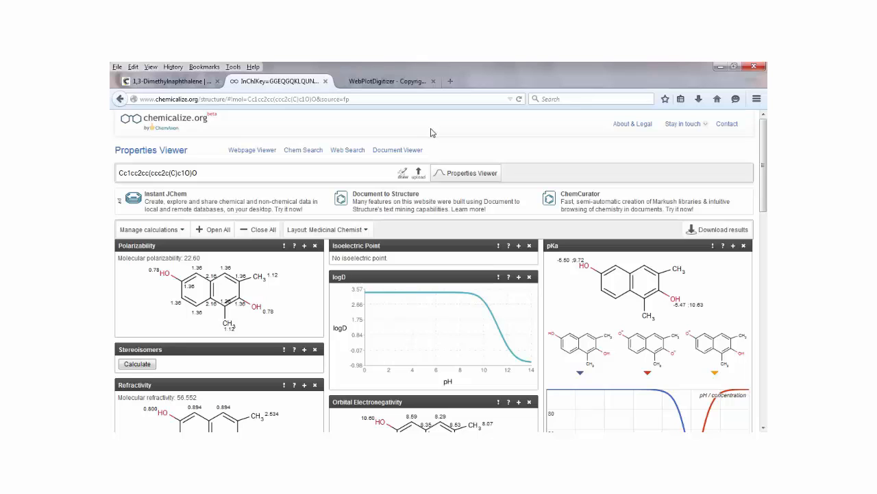
- Switch to WebPlotDigitizer, view the acquired data for the logD curve point and select its Y value to three decimals
{"action": "left_click", "coordinate": [389, 82]}
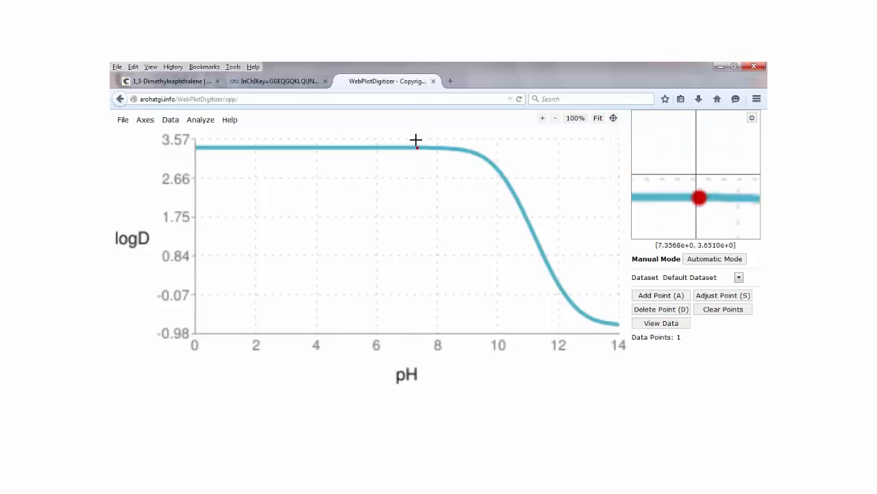
{"action": "left_click", "coordinate": [661, 322]}
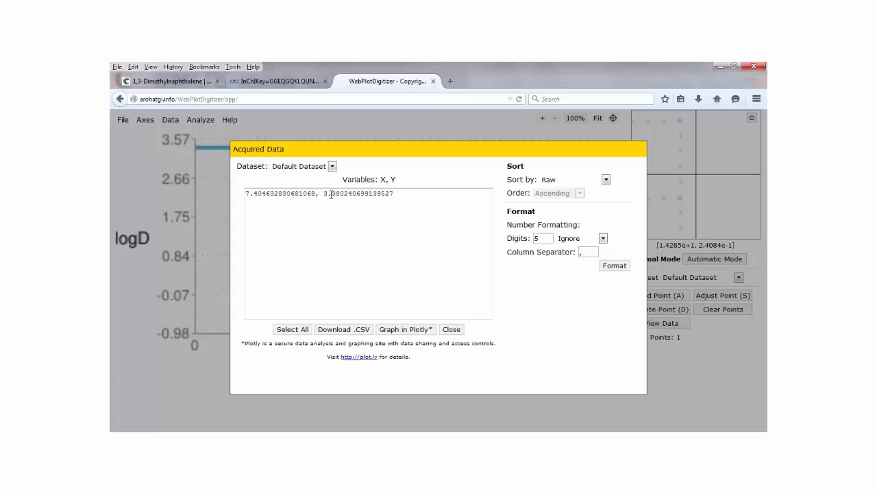
{"action": "left_click_drag", "start_coordinate": [324, 194], "coordinate": [337, 194]}
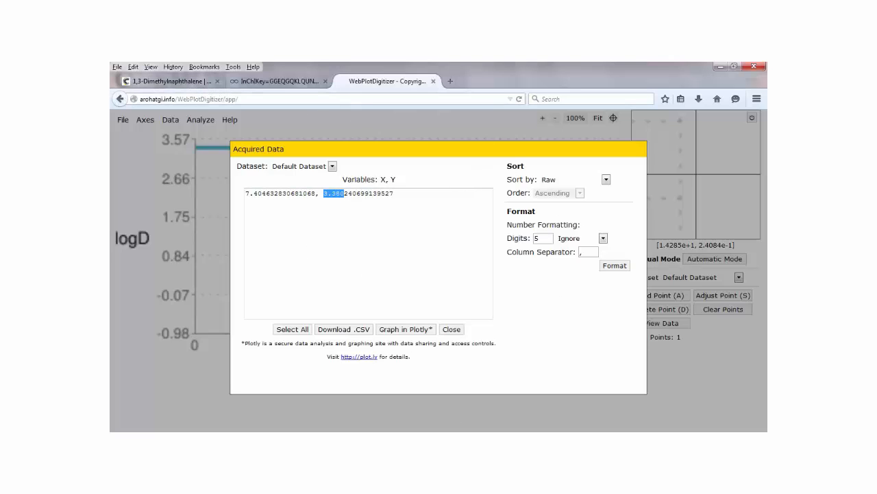
- Return to the WebPortal, run the PAMPA workflow with logD 3.380 and ChemAxon as source, and look through the prediction report
{"action": "key", "text": "alt+Tab"}
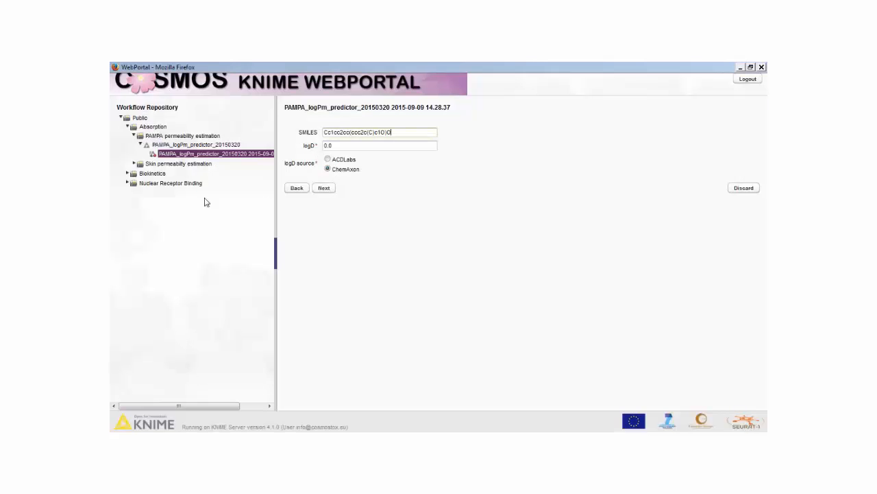
{"action": "key", "text": "Tab"}
{"action": "type", "text": "3.380"}
{"action": "left_click", "coordinate": [325, 189]}
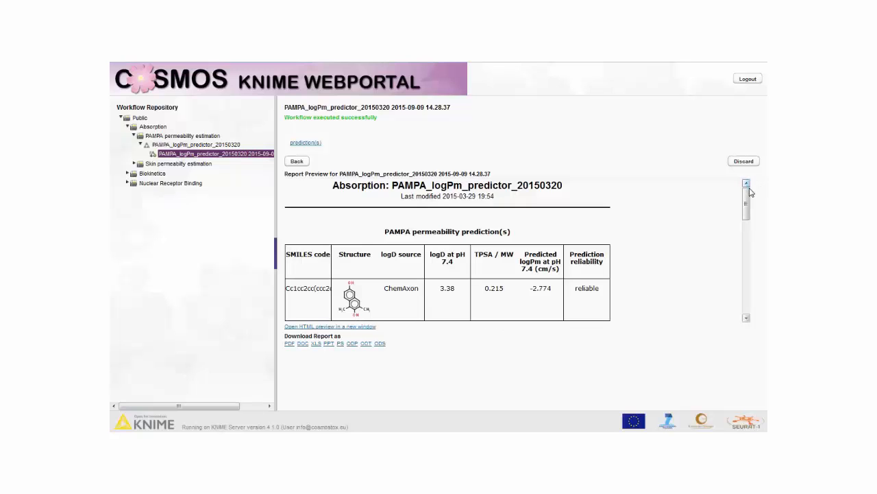
{"action": "left_click_drag", "start_coordinate": [747, 209], "coordinate": [749, 311]}
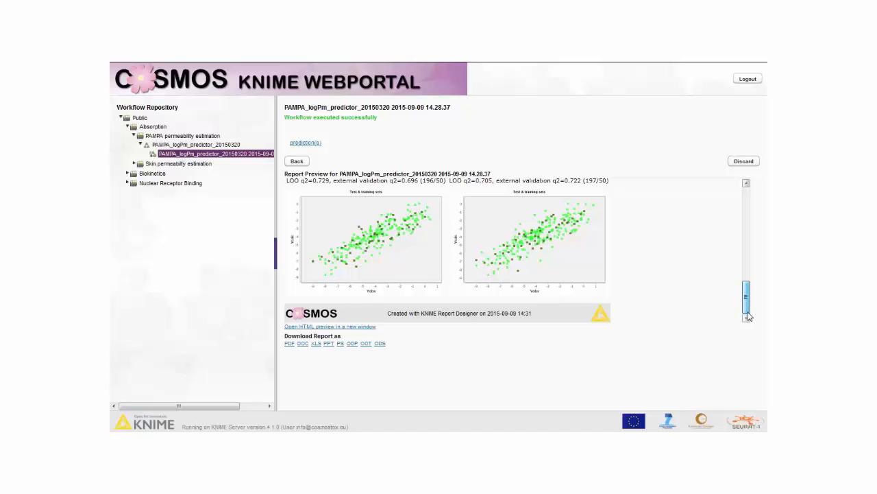
{"action": "left_click_drag", "start_coordinate": [747, 290], "coordinate": [735, 186]}
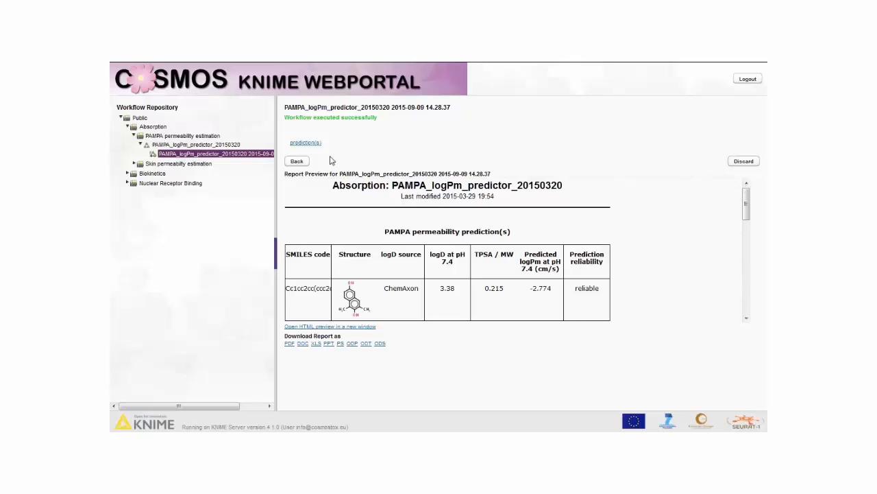